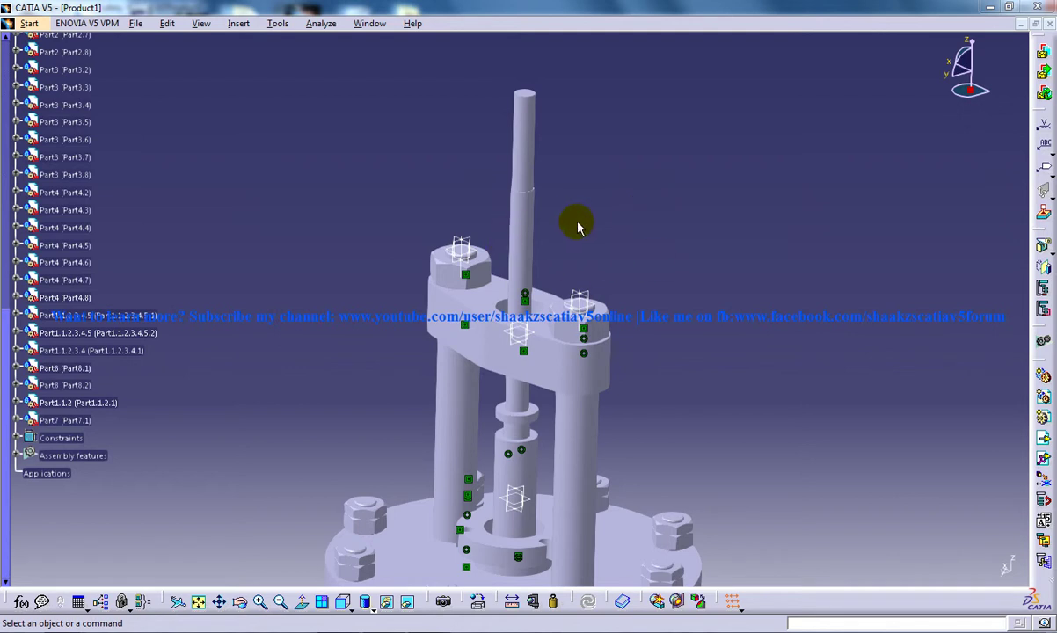
# Insert the 19screw spindle file into Product1 as an existing component with positioning.
pyautogui.click(454, 310)
pyautogui.moveTo(467, 308); pyautogui.dragTo(507, 307, button='middle')
pyautogui.moveTo(535, 345); pyautogui.dragTo(570, 202, button='middle')
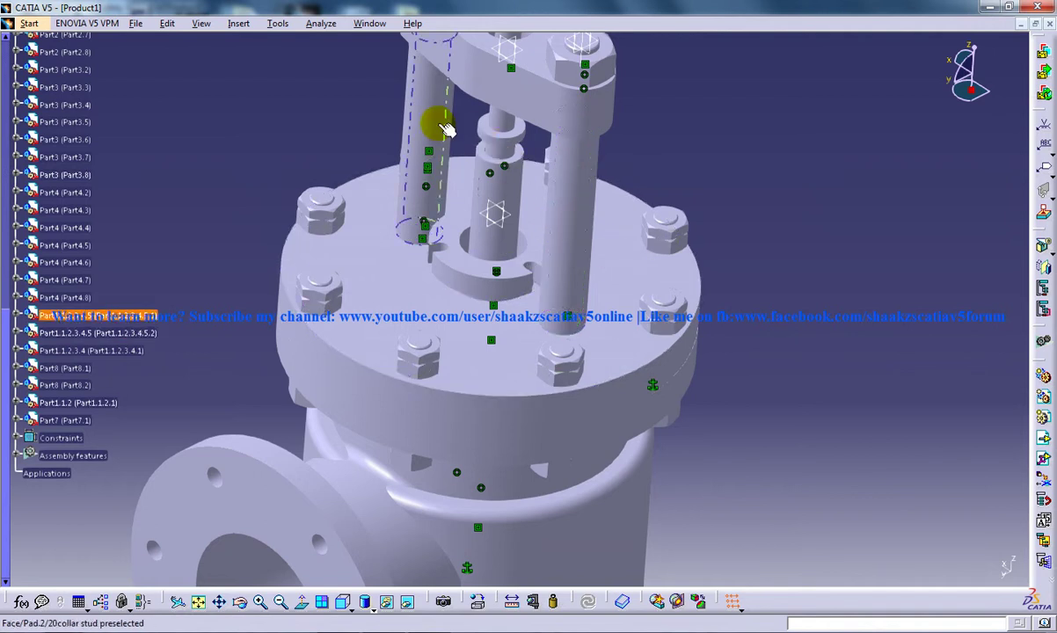
pyautogui.moveTo(437, 125); pyautogui.dragTo(415, 154, button='middle')
pyautogui.click(237, 24)
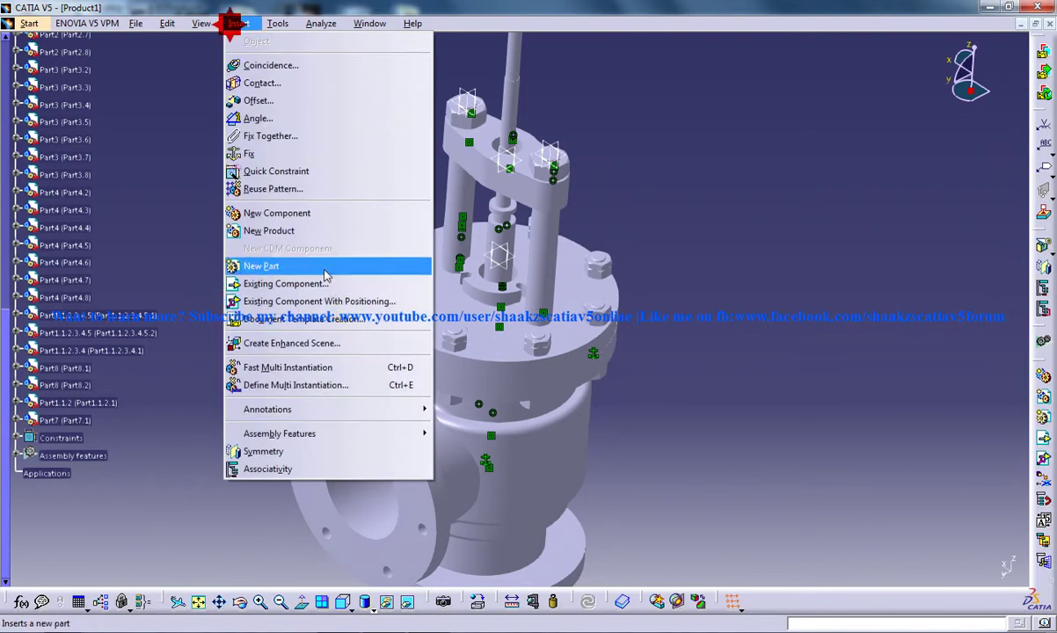
pyautogui.click(263, 299)
pyautogui.scroll(10, 184, 193)
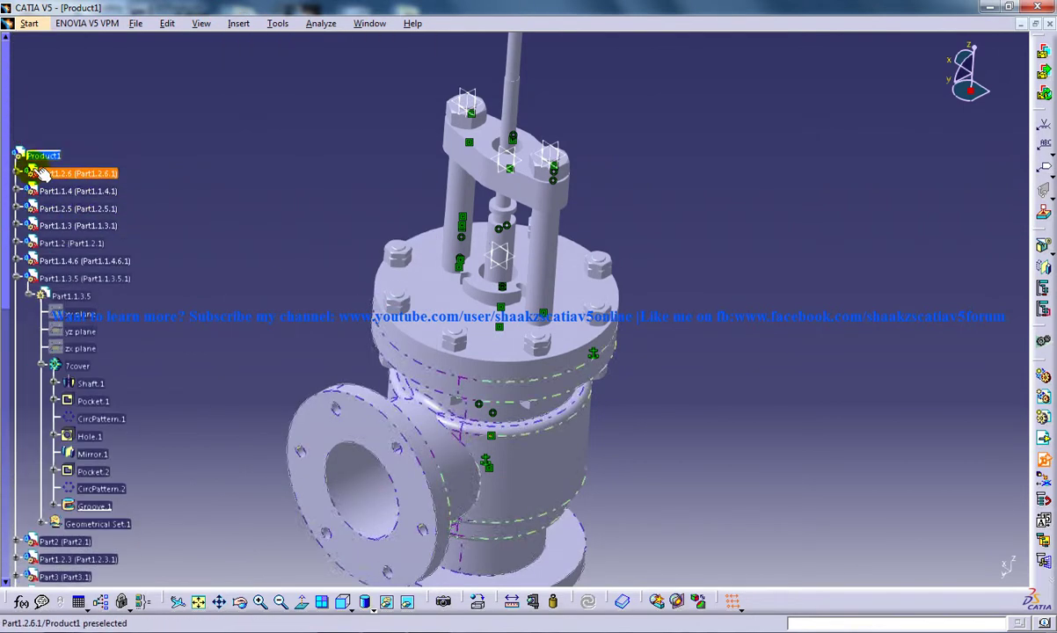
pyautogui.click(44, 155)
pyautogui.scroll(-4, 542, 302)
pyautogui.scroll(4, 528, 290)
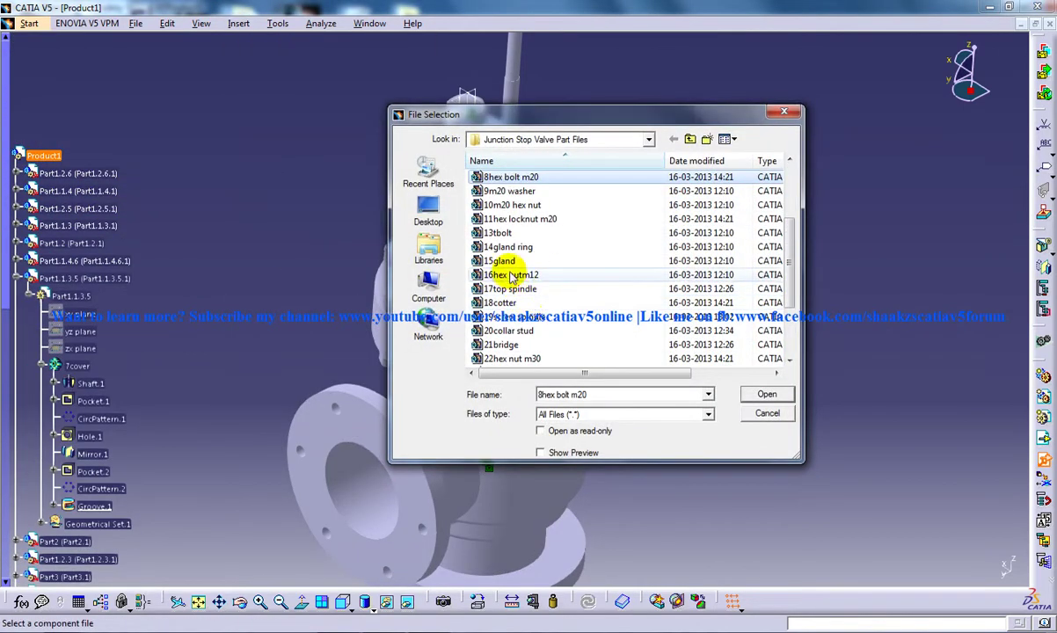
pyautogui.click(517, 317)
pyautogui.doubleClick(518, 322)
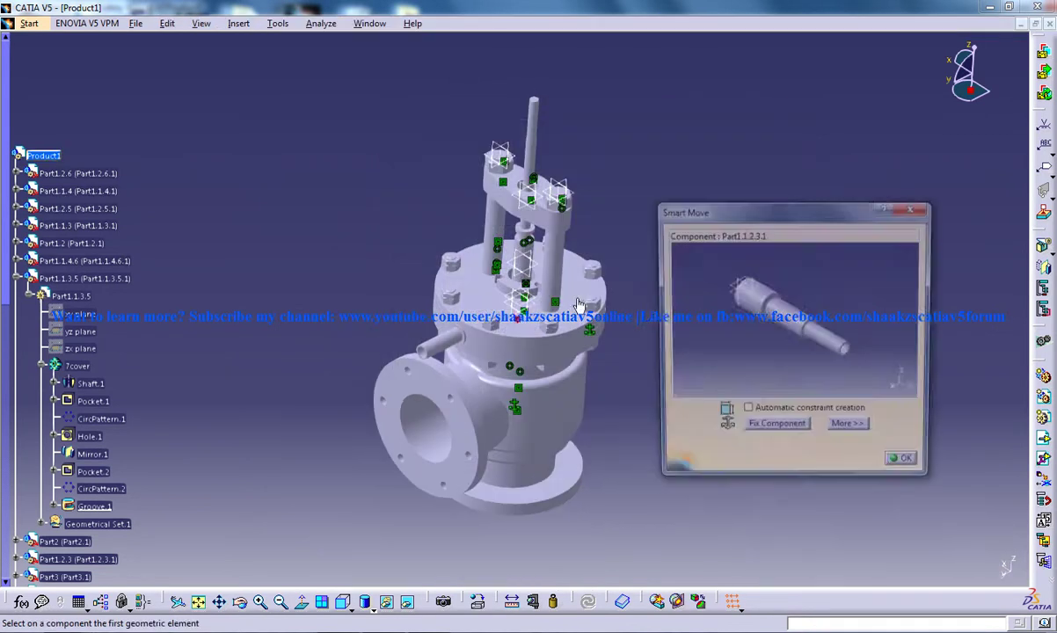
# Snap the screw spindle onto the top spindle's axis with its narrow end pointing up.
pyautogui.keyDown('ctrl'); pyautogui.moveTo(486, 258); pyautogui.dragTo(492, 140, button='middle'); pyautogui.keyUp('ctrl')
pyautogui.moveTo(493, 140); pyautogui.dragTo(492, 541, button='middle')
pyautogui.click(532, 260)
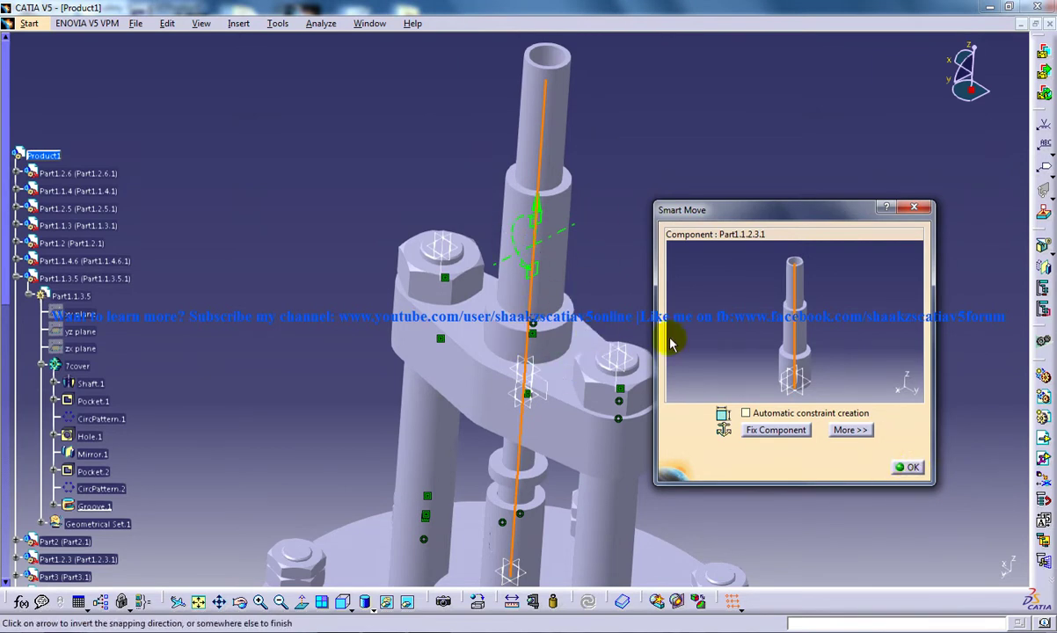
pyautogui.click(534, 208)
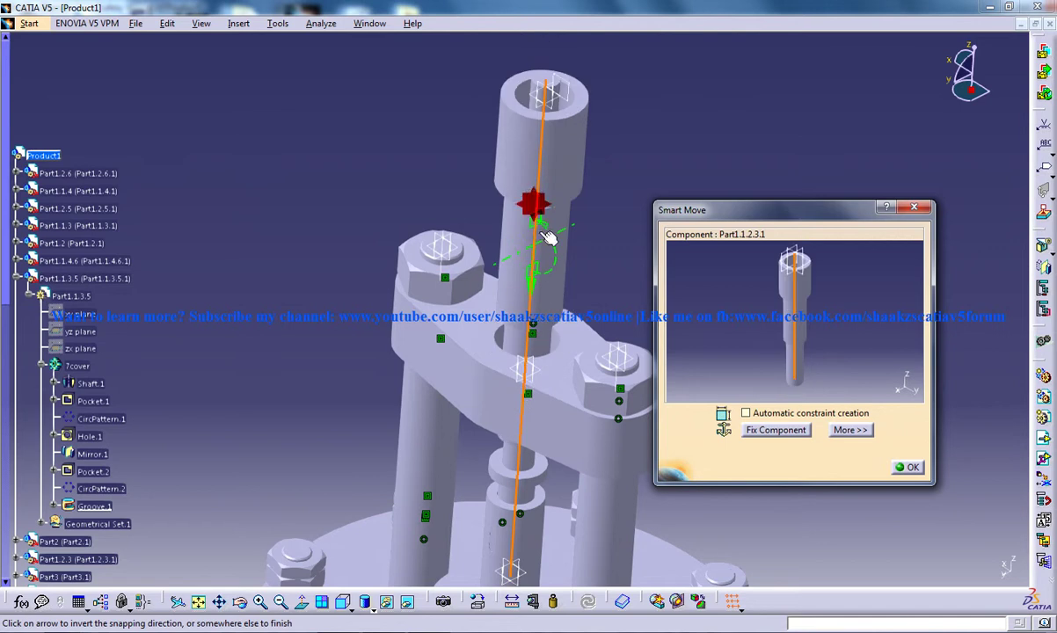
pyautogui.click(534, 280)
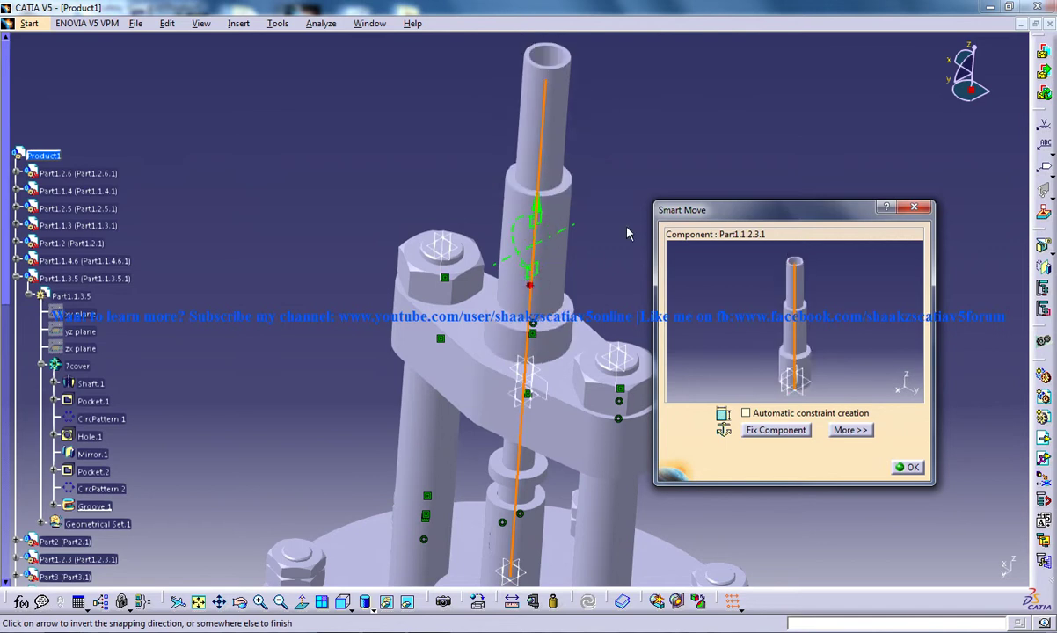
pyautogui.click(911, 468)
# Manipulate the screw spindle along the Z axis, moving it up clear of the bridge and top spindle.
pyautogui.click(167, 23)
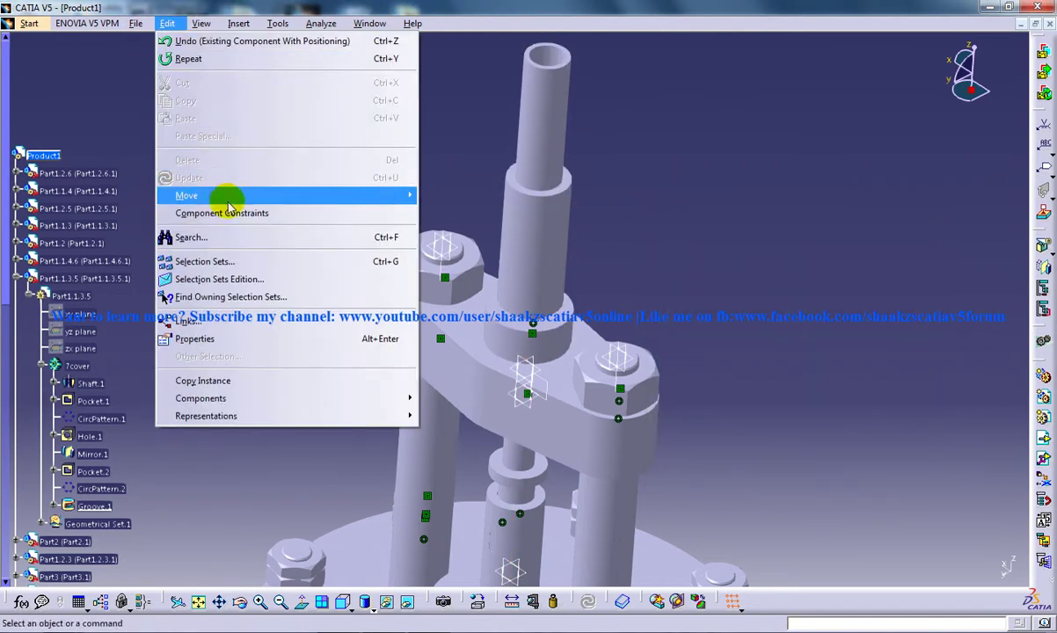
pyautogui.moveTo(227, 197)
pyautogui.click(466, 193)
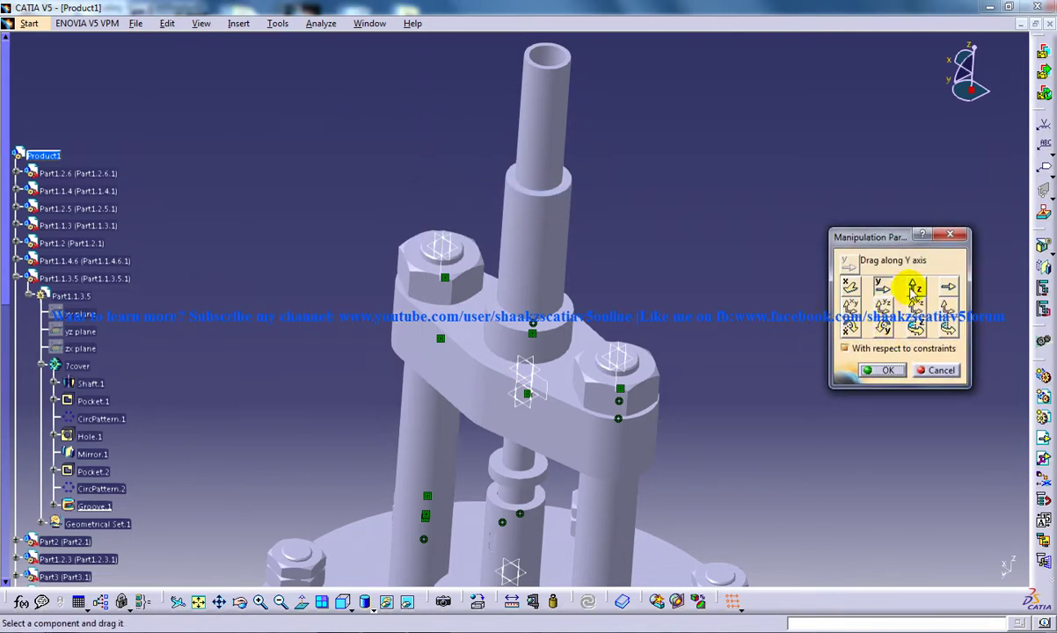
pyautogui.moveTo(545, 273); pyautogui.dragTo(611, 190)
pyautogui.moveTo(562, 227); pyautogui.dragTo(536, 21)
pyautogui.moveTo(603, 105); pyautogui.dragTo(571, 419, button='middle')
pyautogui.moveTo(538, 333); pyautogui.dragTo(547, 273)
pyautogui.click(873, 372)
pyautogui.moveTo(625, 521); pyautogui.dragTo(581, 167, button='middle')
pyautogui.moveTo(567, 236); pyautogui.dragTo(538, 110, button='middle')
pyautogui.middleClick(533, 139)
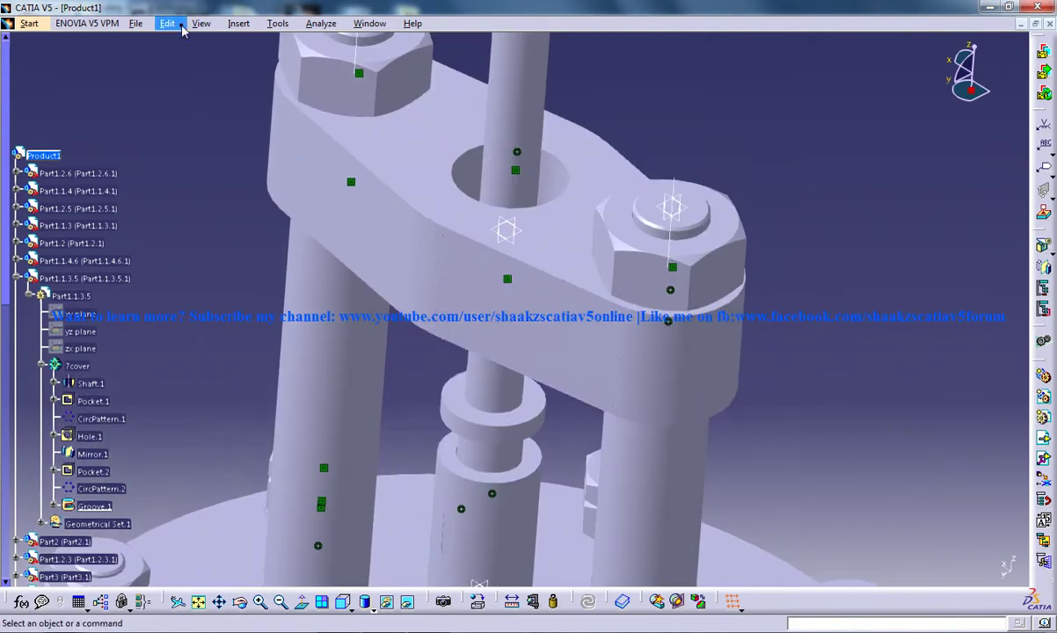
pyautogui.click(239, 23)
pyautogui.click(272, 83)
pyautogui.click(539, 387)
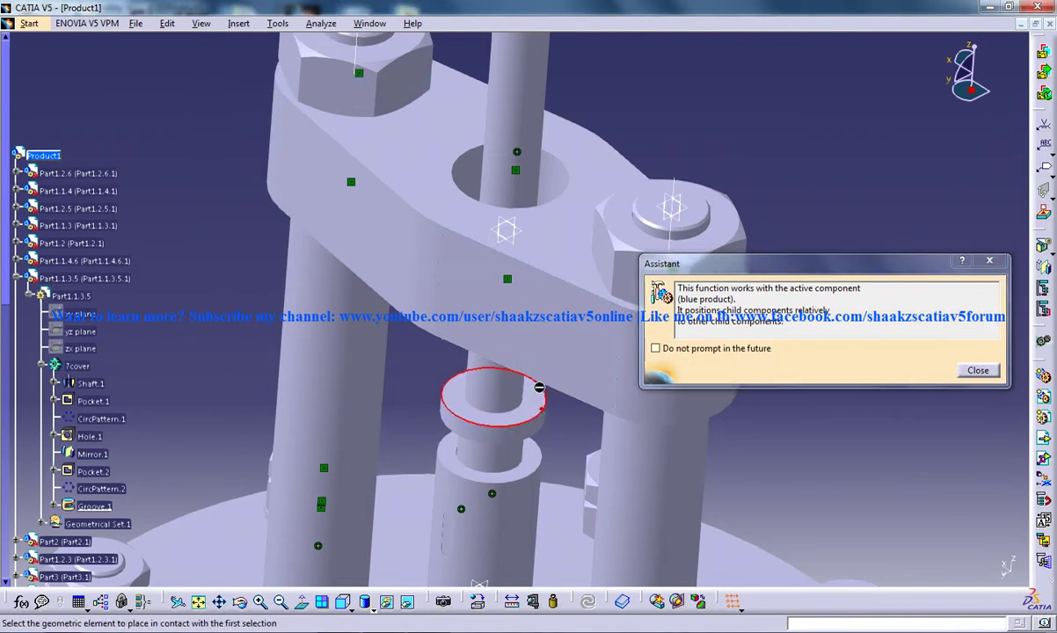
pyautogui.click(977, 370)
pyautogui.click(238, 23)
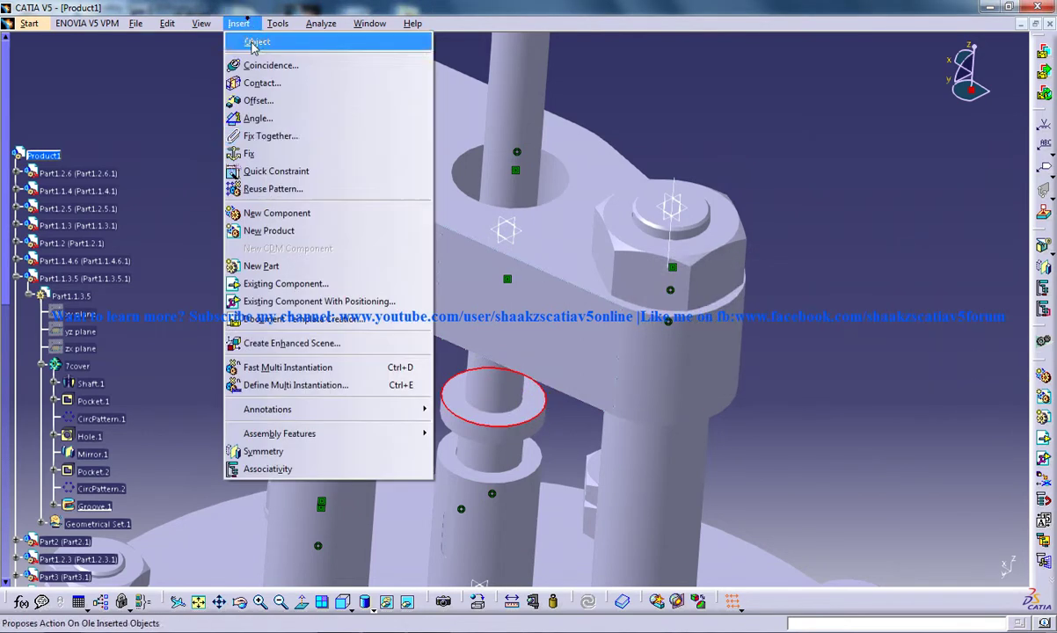
pyautogui.click(262, 82)
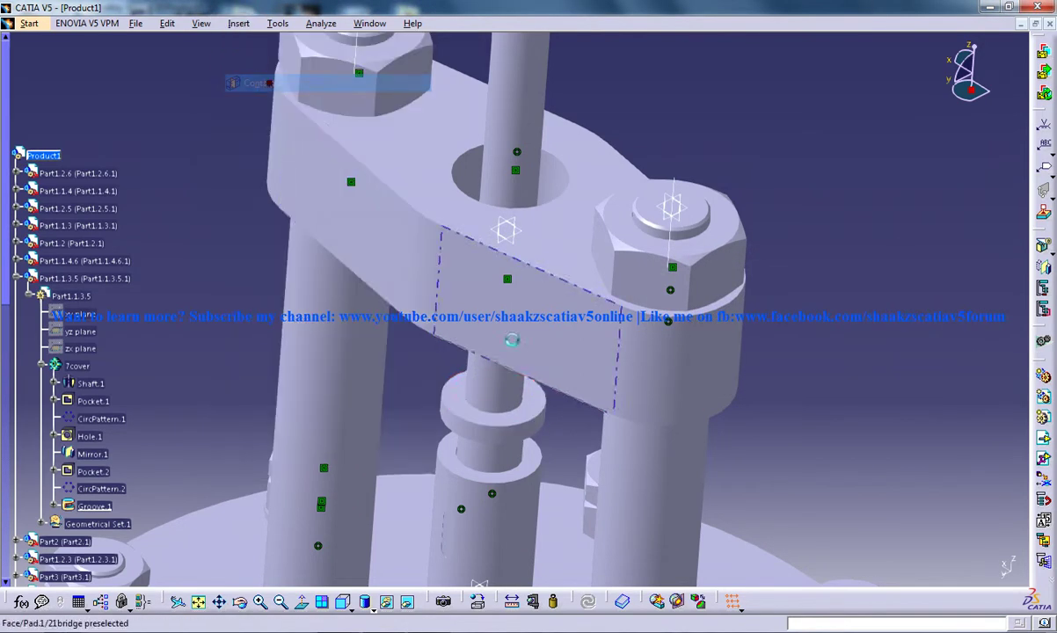
# Add a contact constraint between the screw spindle's inner annular face and the top face of the top spindle's collar.
pyautogui.moveTo(554, 242); pyautogui.dragTo(535, 492, button='middle')
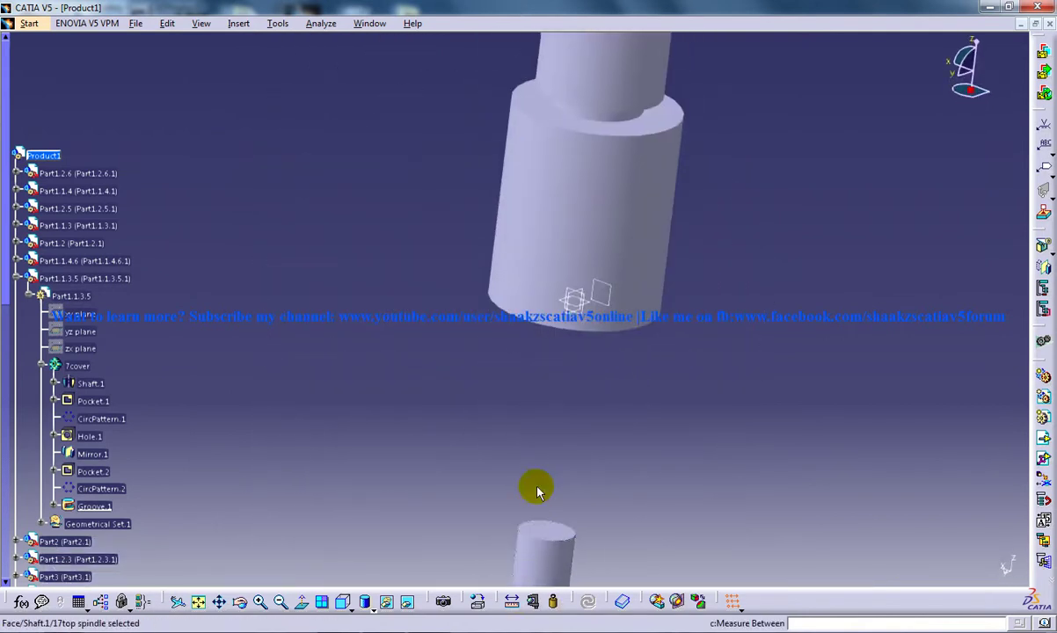
pyautogui.moveTo(589, 247); pyautogui.dragTo(538, 366, button='middle')
pyautogui.middleClick(535, 302)
pyautogui.moveTo(535, 302); pyautogui.dragTo(475, 472, button='middle')
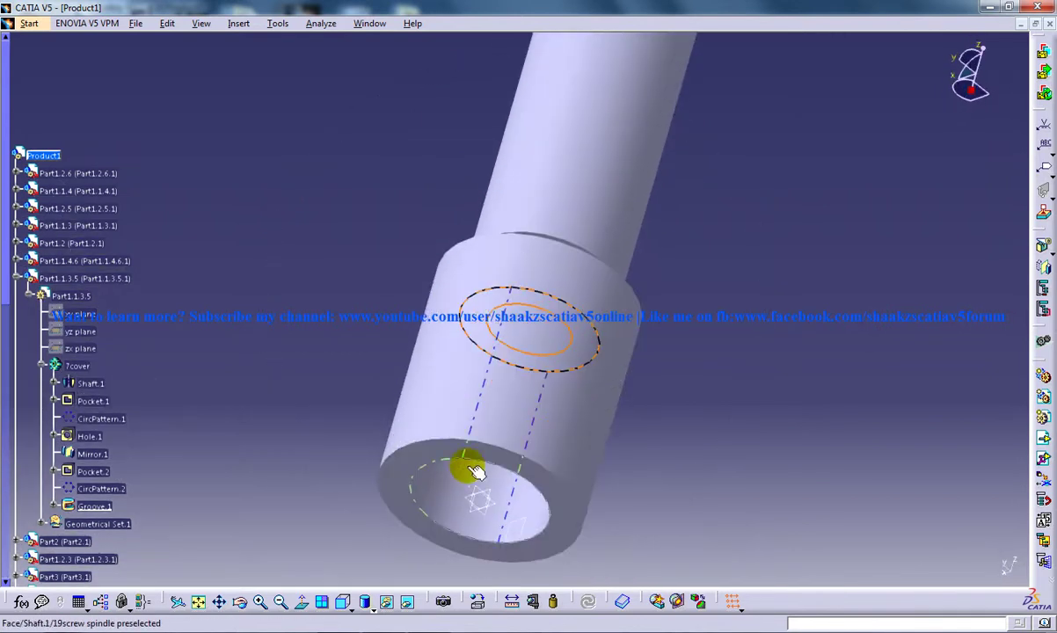
pyautogui.click(239, 23)
pyautogui.click(272, 80)
pyautogui.moveTo(479, 343); pyautogui.dragTo(528, 255, button='middle')
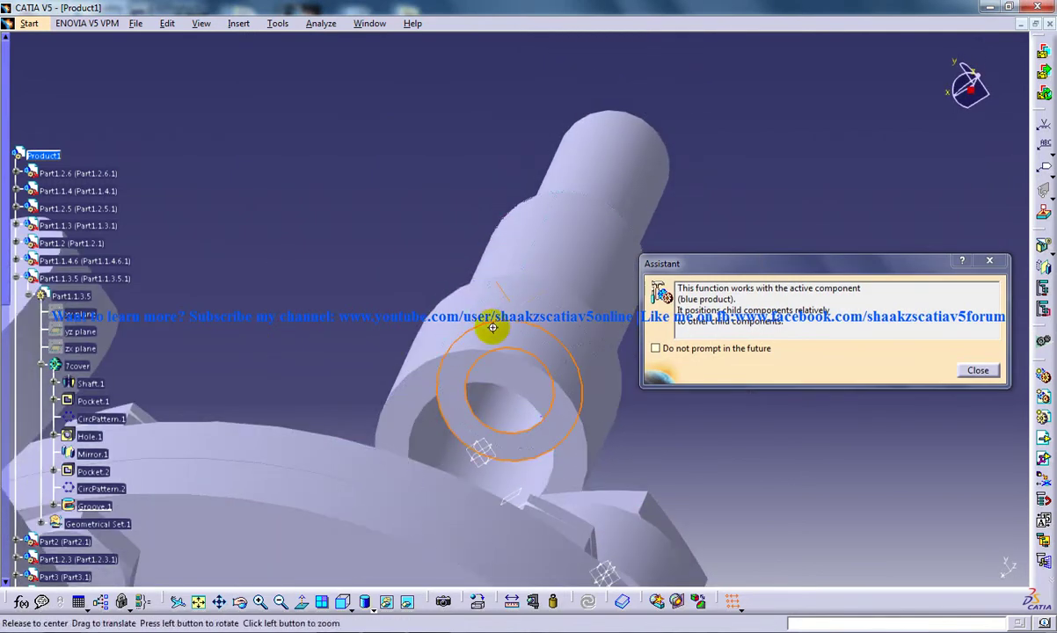
pyautogui.moveTo(492, 327); pyautogui.dragTo(548, 481, button='middle')
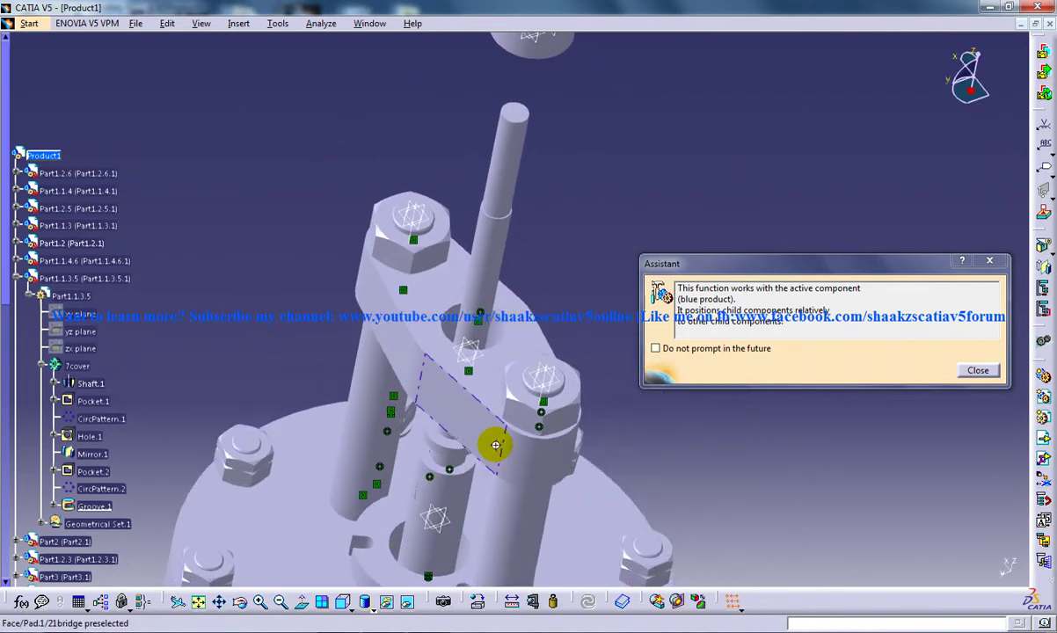
pyautogui.moveTo(494, 446); pyautogui.dragTo(523, 481, button='middle')
pyautogui.click(406, 526)
# Update the assembly to seat the screw spindle on the top spindle's collar.
pyautogui.doubleClick(175, 13)
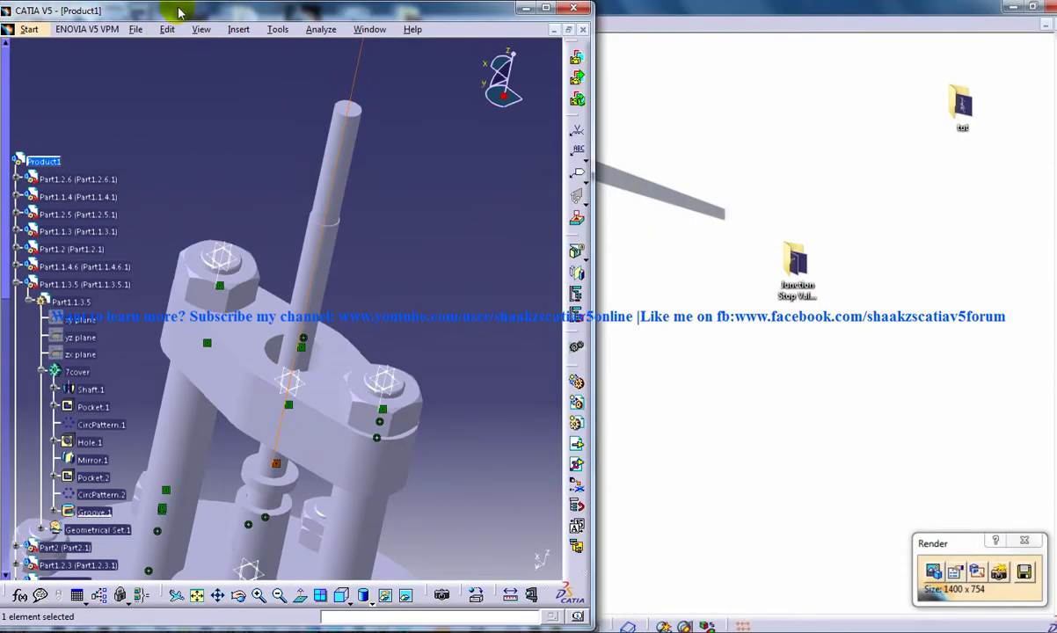
pyautogui.doubleClick(178, 12)
pyautogui.click(167, 23)
pyautogui.click(207, 172)
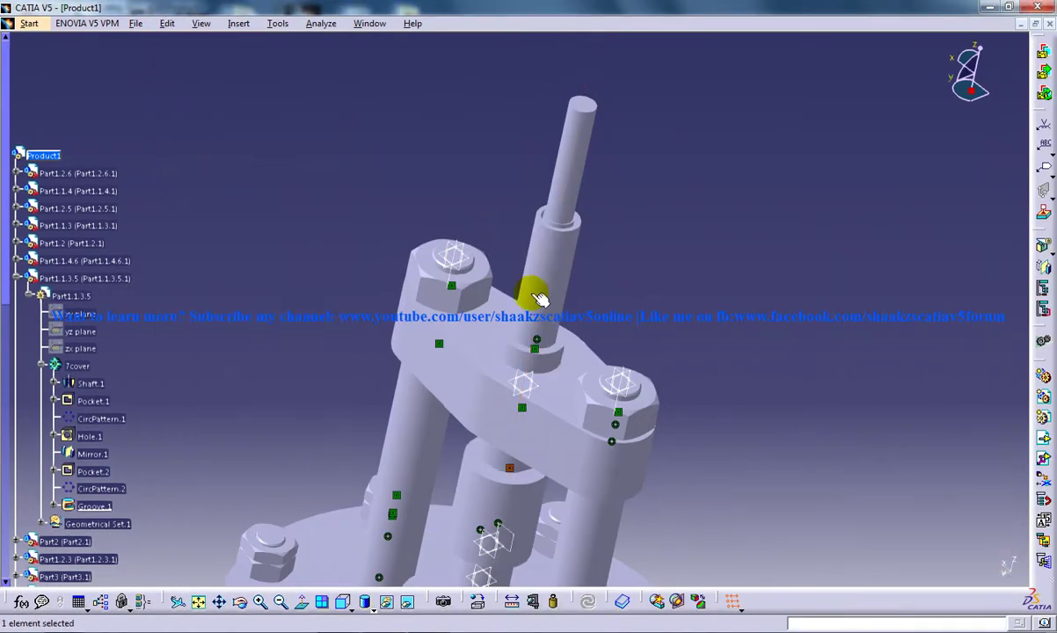
# Insert the handwheel part into Product1 as an existing component with positioning.
pyautogui.moveTo(587, 327); pyautogui.dragTo(510, 225, button='middle')
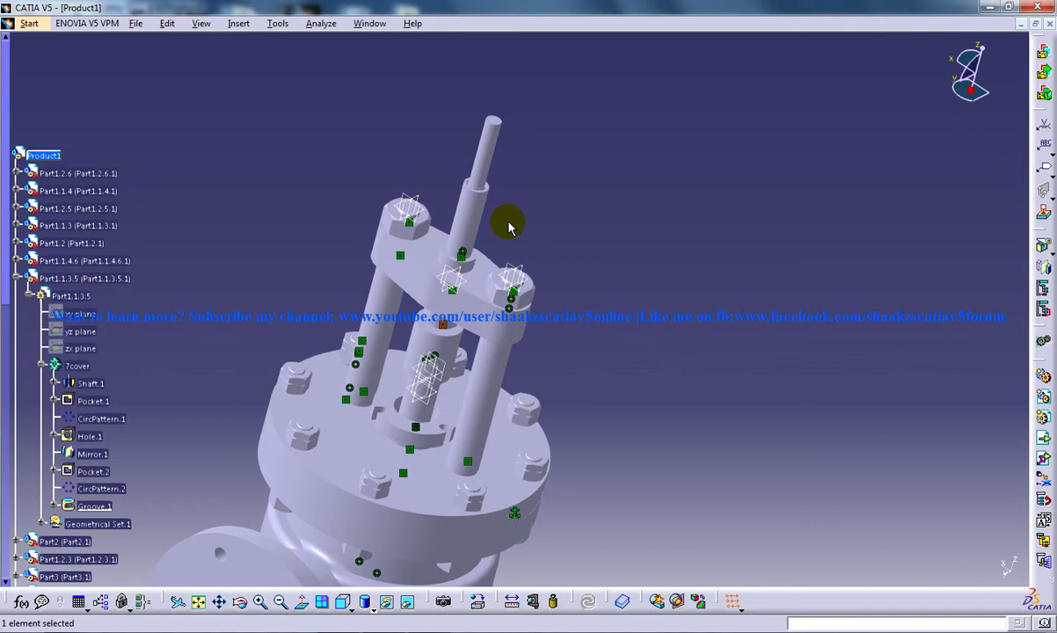
pyautogui.click(238, 24)
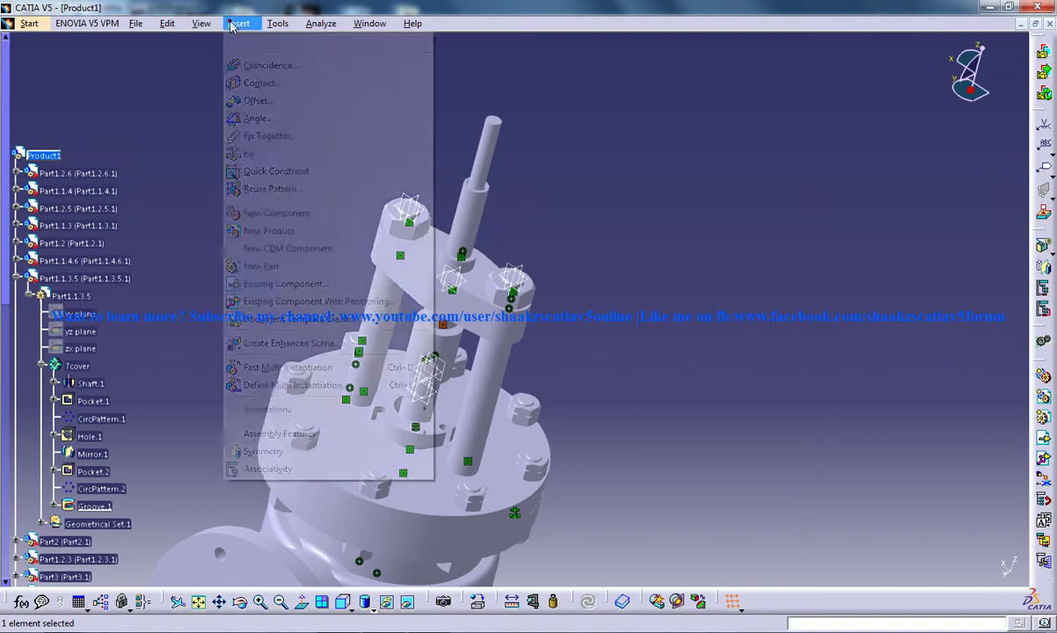
pyautogui.click(352, 301)
pyautogui.scroll(-1, 475, 275)
pyautogui.click(475, 275)
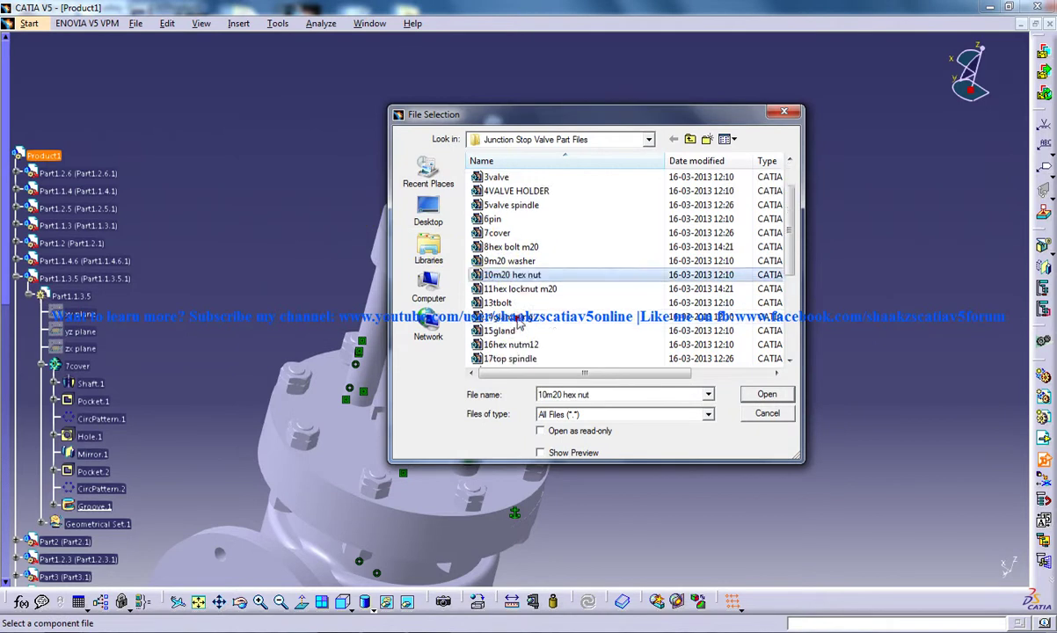
pyautogui.scroll(-4, 493, 290)
pyautogui.doubleClick(517, 315)
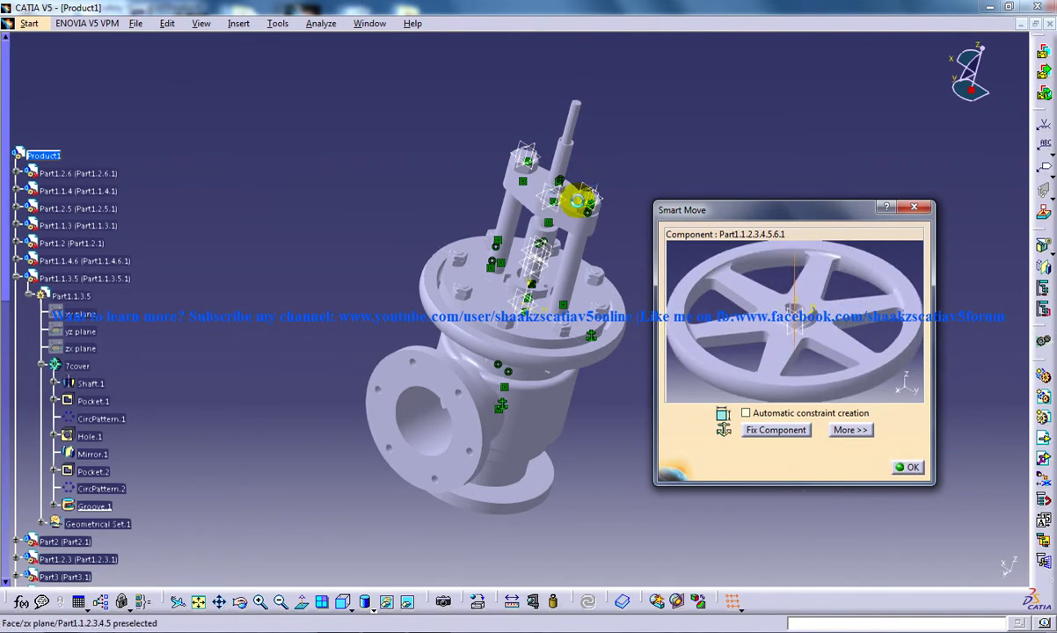
# Snap the handwheel's axis onto the axis of the spindle above the bridge.
pyautogui.moveTo(578, 201); pyautogui.dragTo(508, 318, button='middle')
pyautogui.click(496, 271)
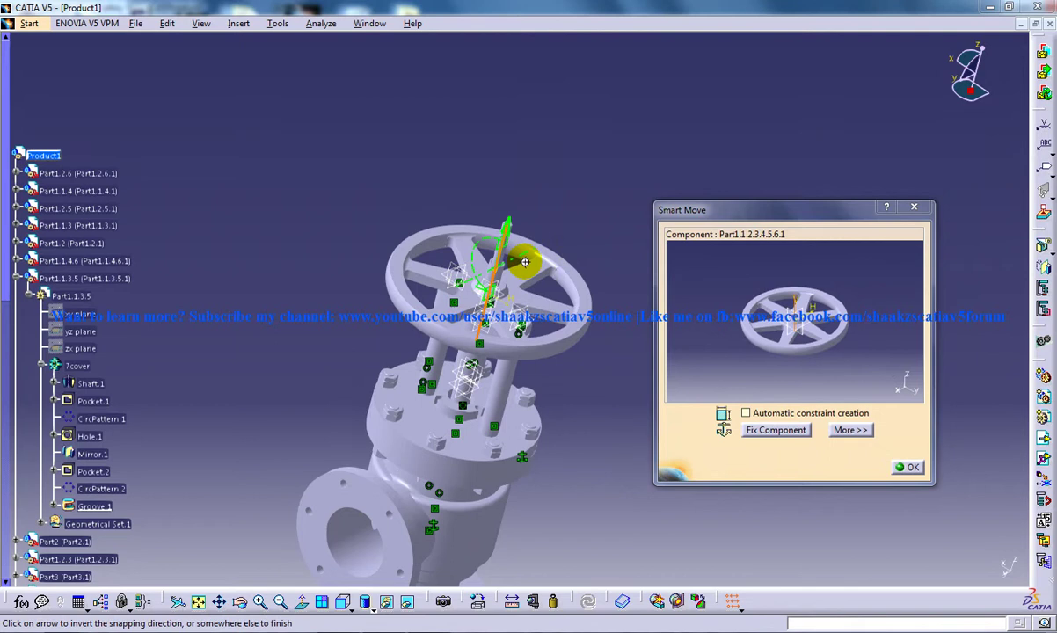
pyautogui.moveTo(525, 262); pyautogui.dragTo(413, 266, button='middle')
pyautogui.click(907, 466)
# Manipulate the handwheel along the Z axis, raising it to the upper end of the spindle.
pyautogui.click(167, 23)
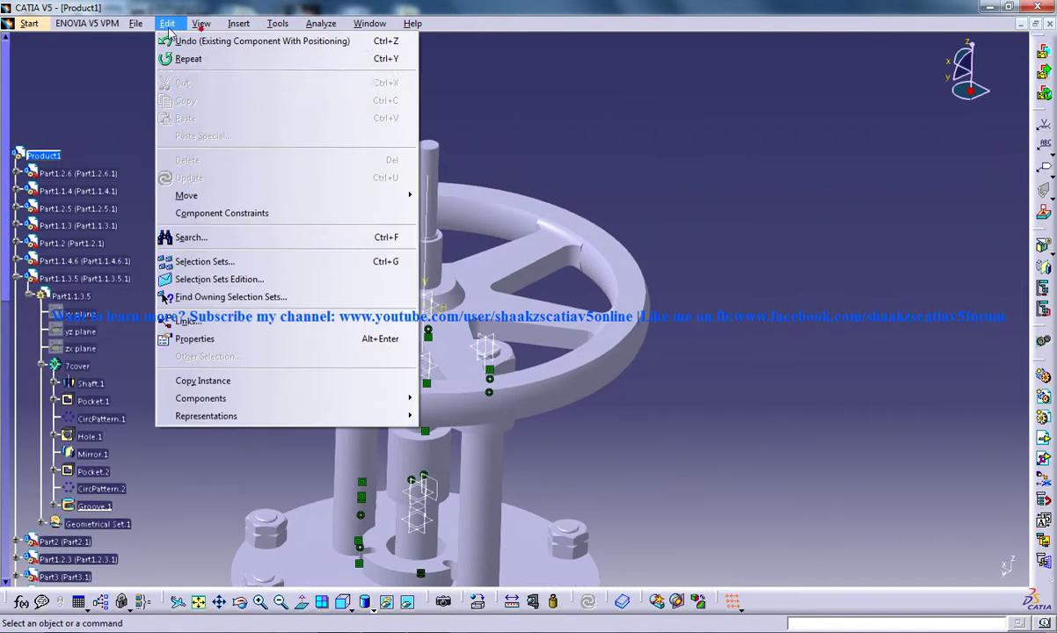
pyautogui.moveTo(238, 194)
pyautogui.click(461, 193)
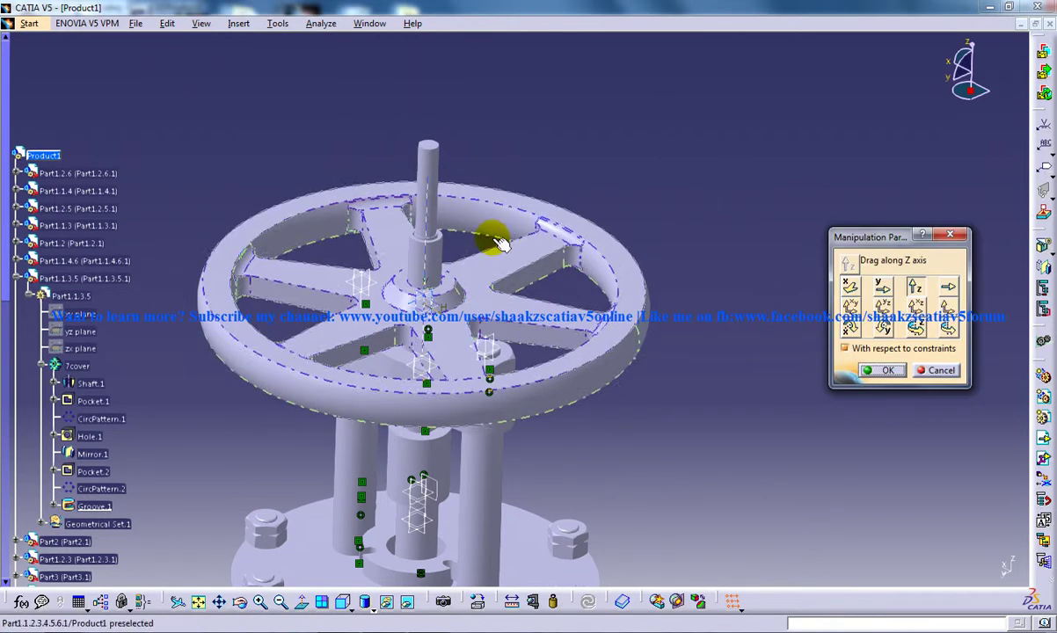
pyautogui.moveTo(502, 276); pyautogui.dragTo(512, 67)
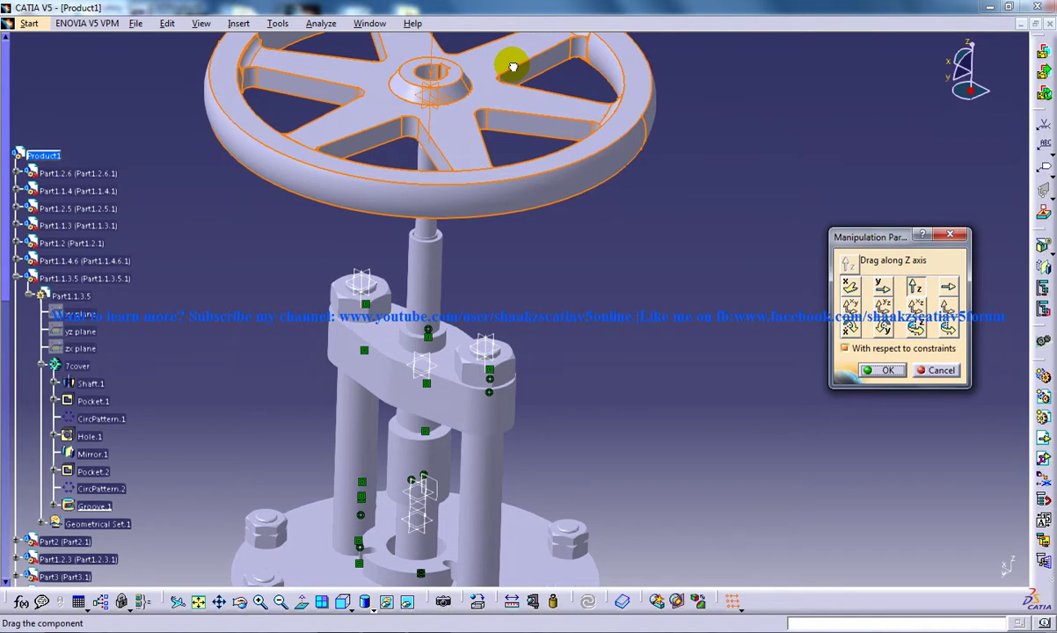
pyautogui.moveTo(513, 67)
pyautogui.mouseDown()
pyautogui.moveTo(514, 48)
pyautogui.moveTo(520, 58)
pyautogui.mouseUp()
pyautogui.click(882, 370)
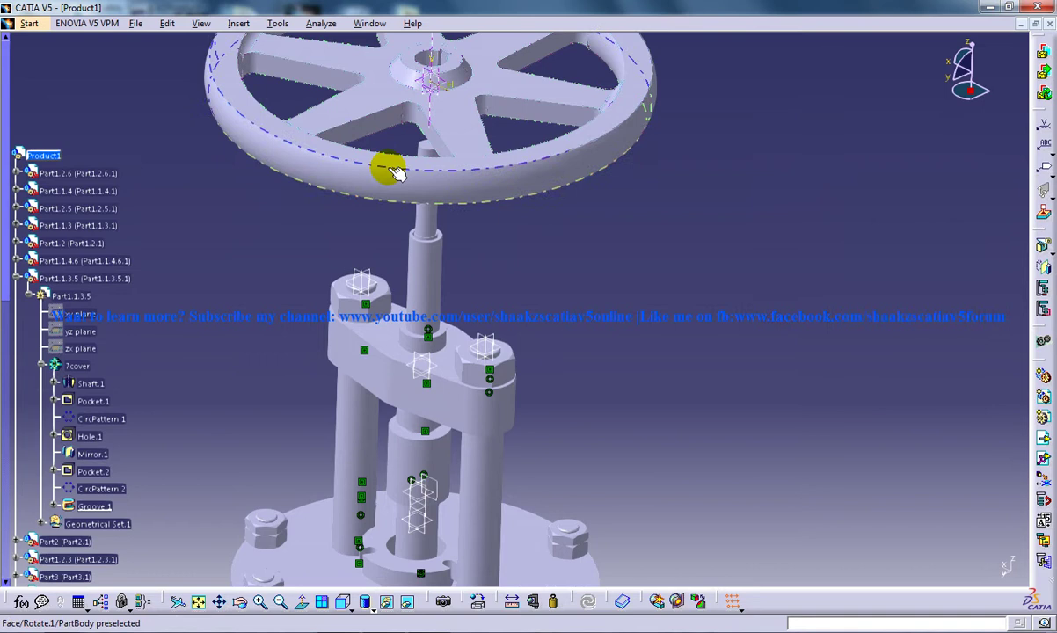
# Insert the 23bush file into Product1 as an existing component with positioning.
pyautogui.click(240, 23)
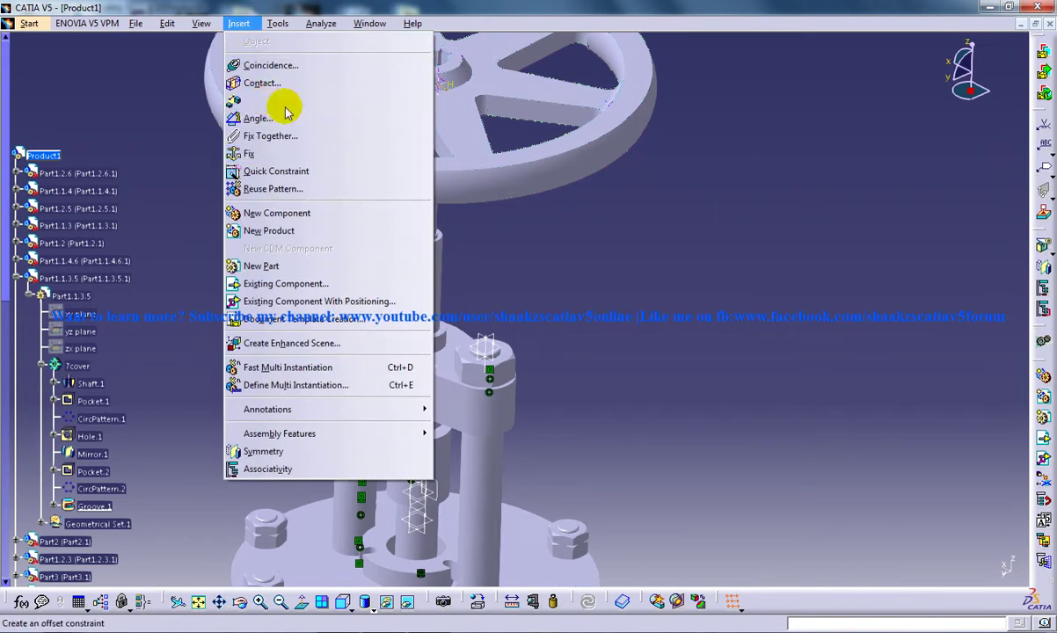
pyautogui.click(408, 301)
pyautogui.click(39, 156)
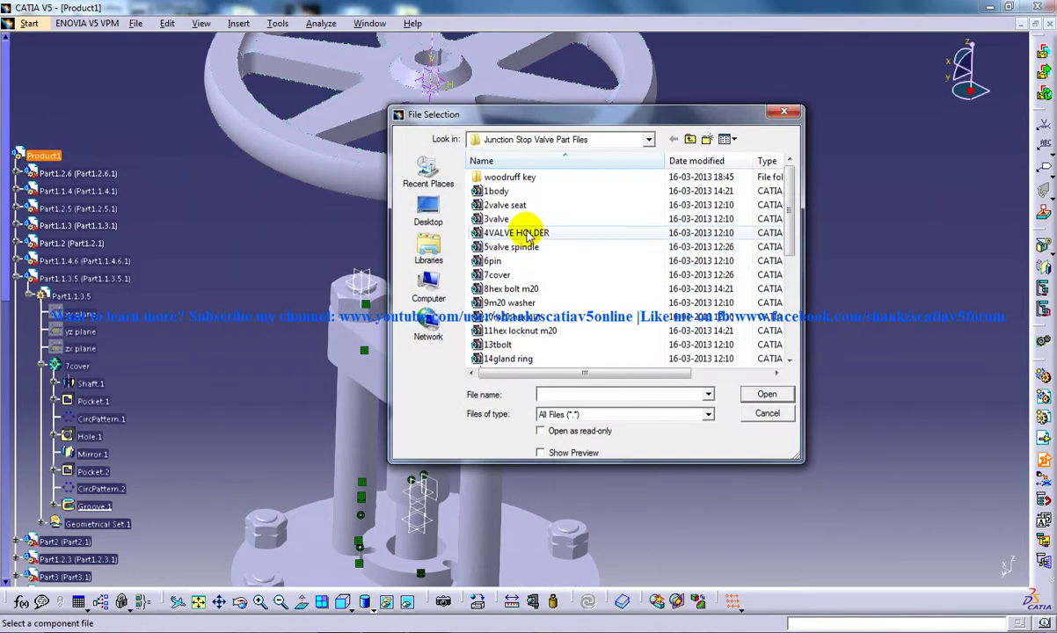
pyautogui.click(510, 289)
pyautogui.scroll(-3, 532, 303)
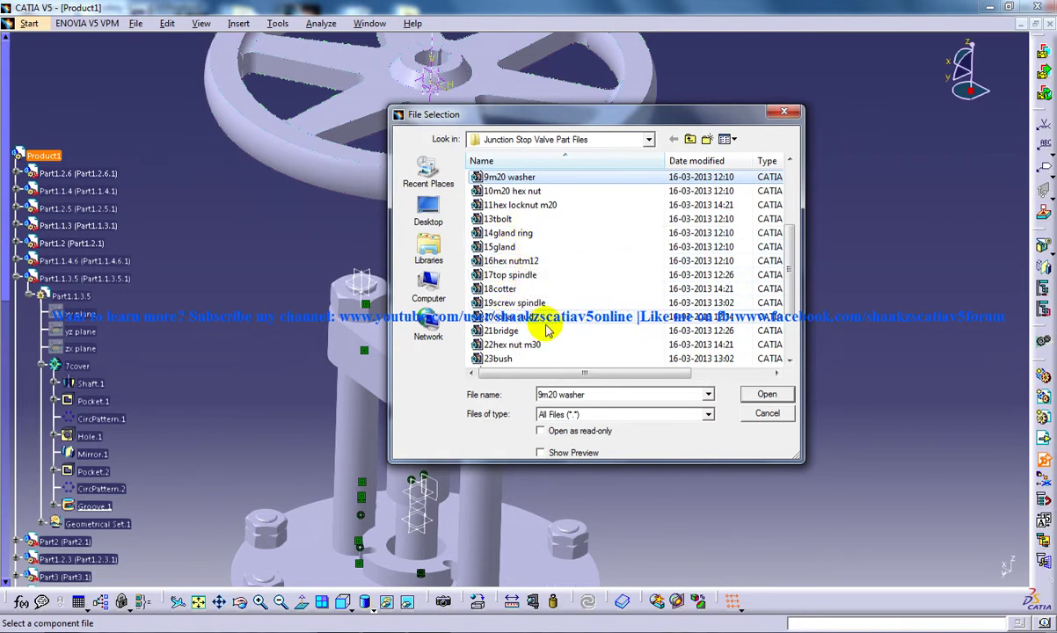
pyautogui.doubleClick(498, 359)
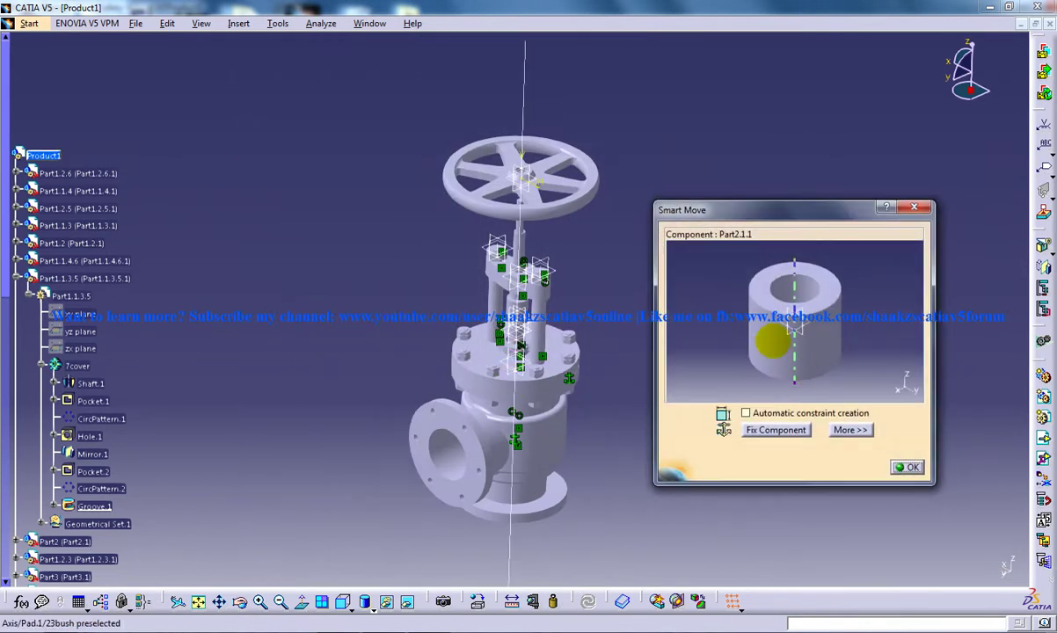
# Snap the bush's axis onto the spindle's axis between the bridge and the handwheel.
pyautogui.click(791, 299)
pyautogui.rightClick(558, 279)
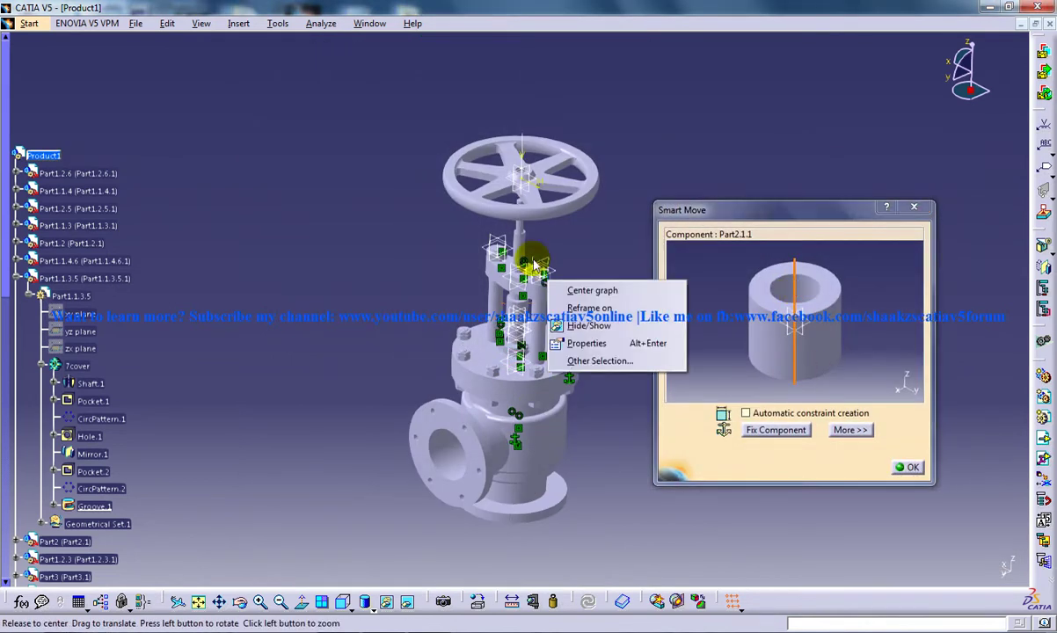
pyautogui.click(560, 238)
pyautogui.moveTo(562, 238); pyautogui.dragTo(448, 243, button='middle')
pyautogui.click(449, 246)
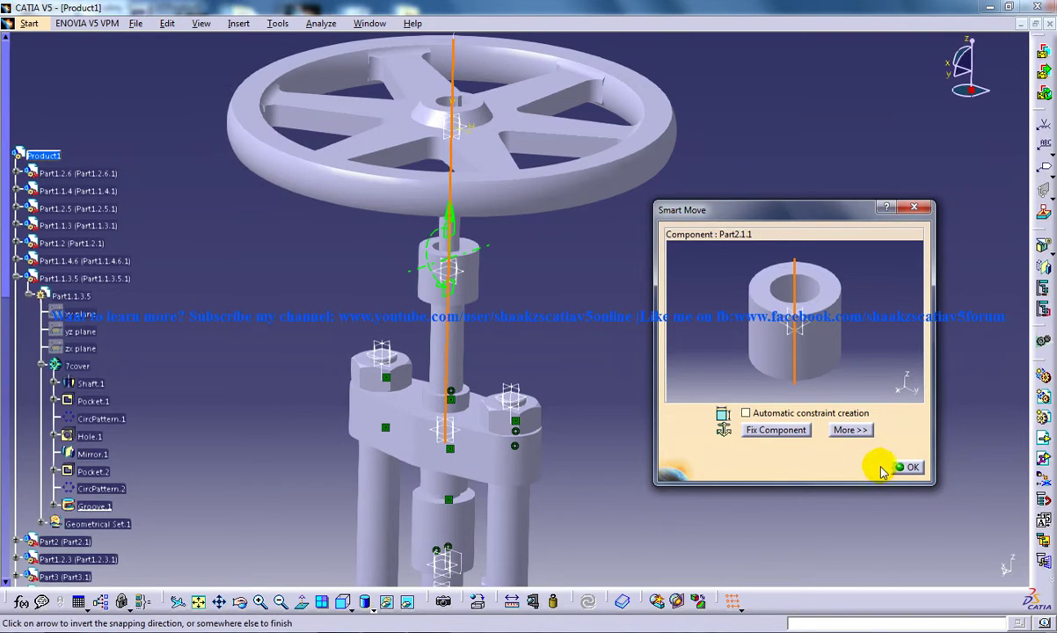
pyautogui.click(909, 466)
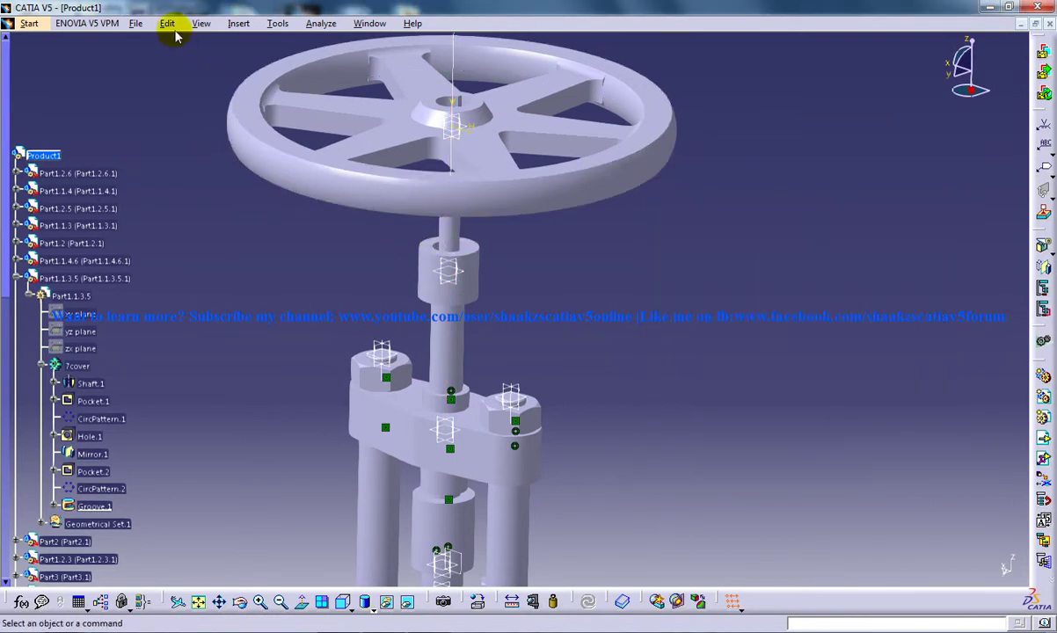
# Manipulate the bush along the Z axis, raising it to the upper end of the spindle beneath the handwheel.
pyautogui.click(168, 24)
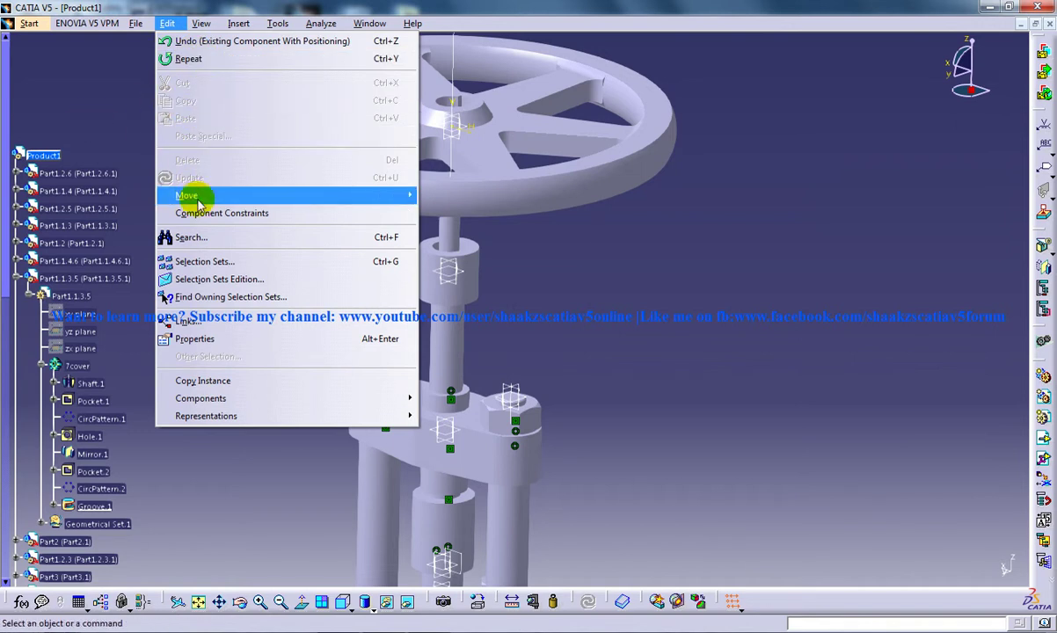
pyautogui.moveTo(394, 197)
pyautogui.click(459, 195)
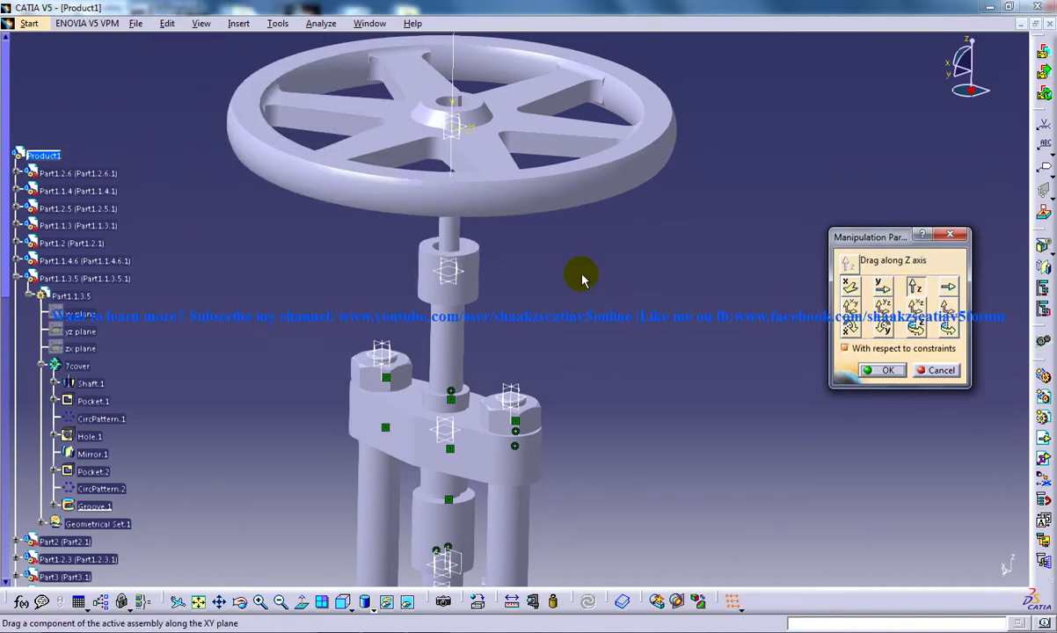
pyautogui.moveTo(468, 281); pyautogui.dragTo(466, 239)
pyautogui.moveTo(487, 256); pyautogui.dragTo(510, 287, button='middle')
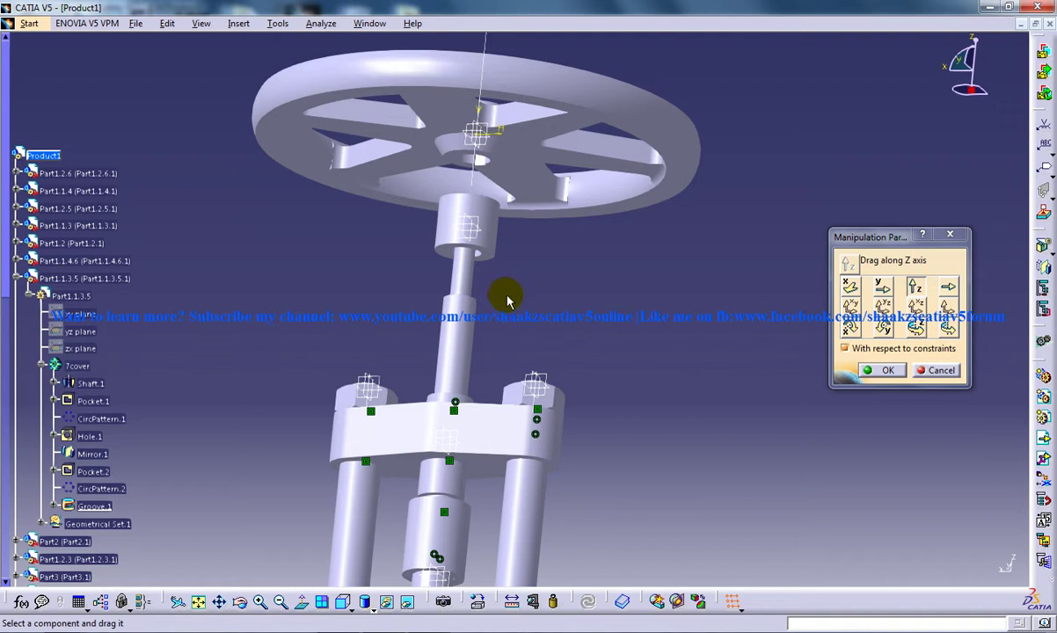
pyautogui.moveTo(506, 318); pyautogui.dragTo(679, 399, button='middle')
pyautogui.click(879, 369)
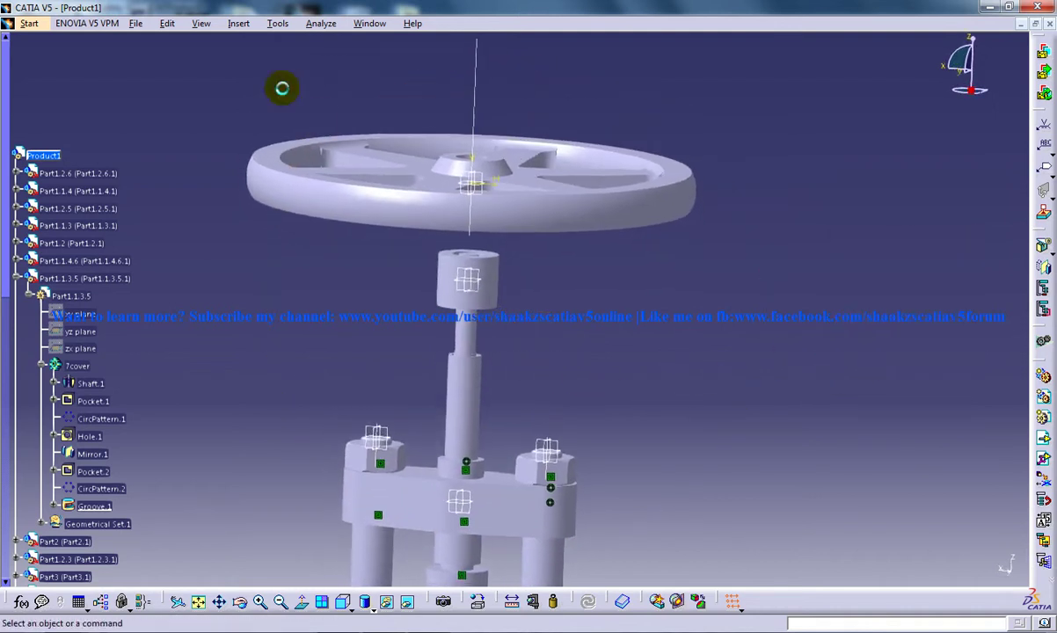
pyautogui.click(238, 23)
pyautogui.click(276, 80)
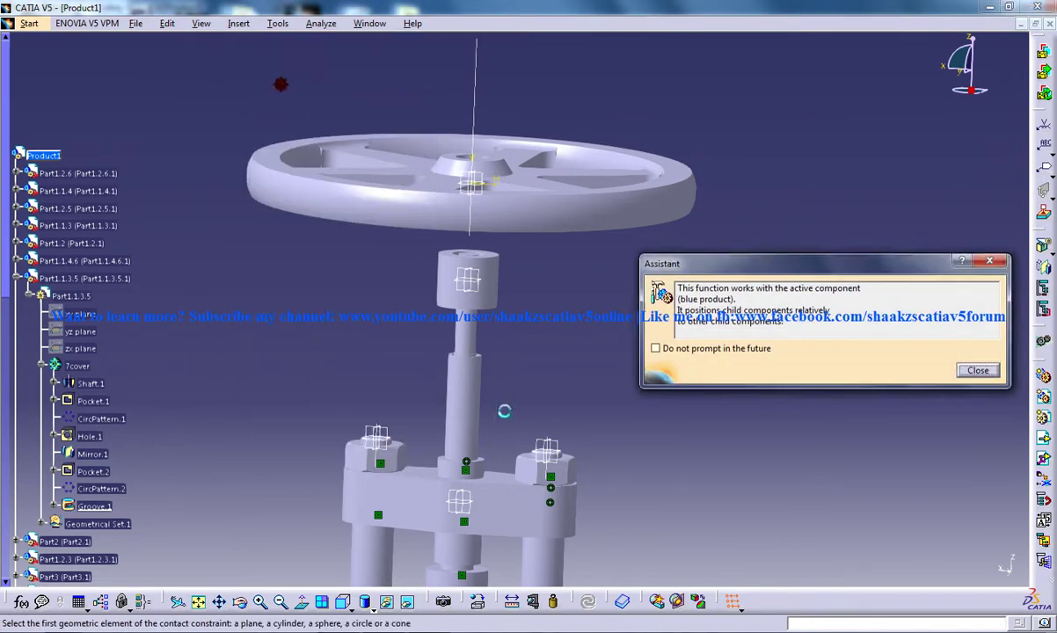
pyautogui.moveTo(503, 413); pyautogui.dragTo(477, 495, button='middle')
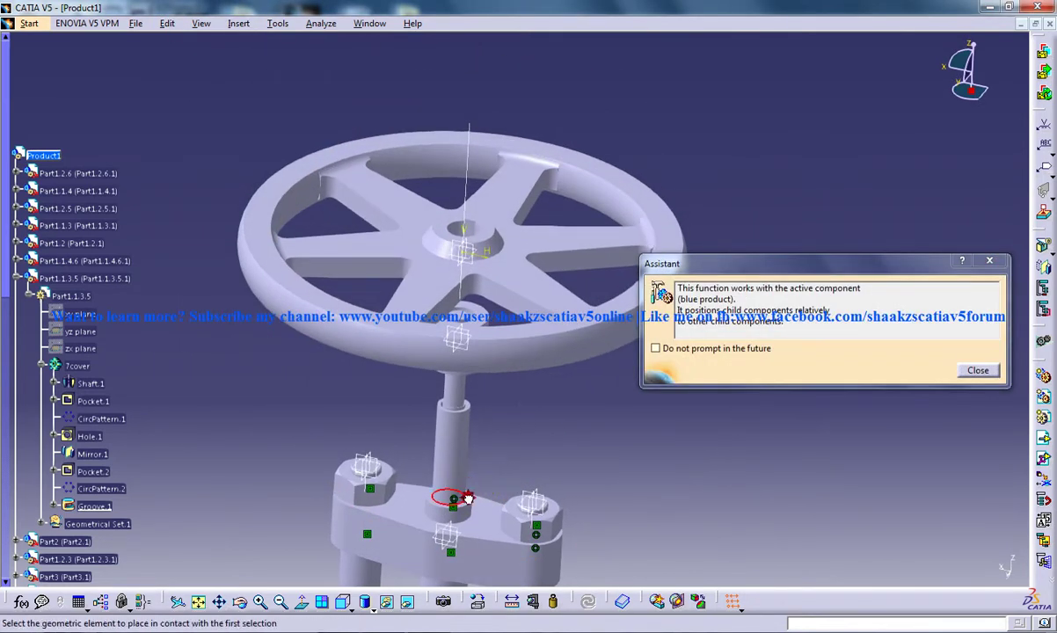
pyautogui.click(992, 373)
pyautogui.moveTo(545, 413); pyautogui.dragTo(458, 353, button='middle')
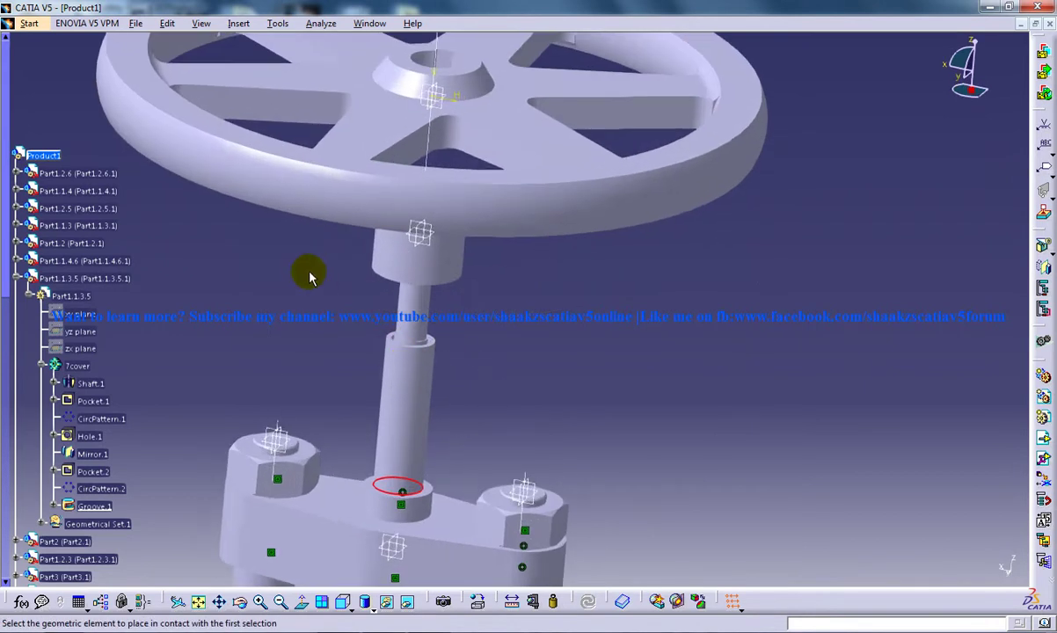
# Add a contact constraint between the collar's top face at the bridge and the bush's bottom face, and update the assembly.
pyautogui.click(238, 24)
pyautogui.click(272, 82)
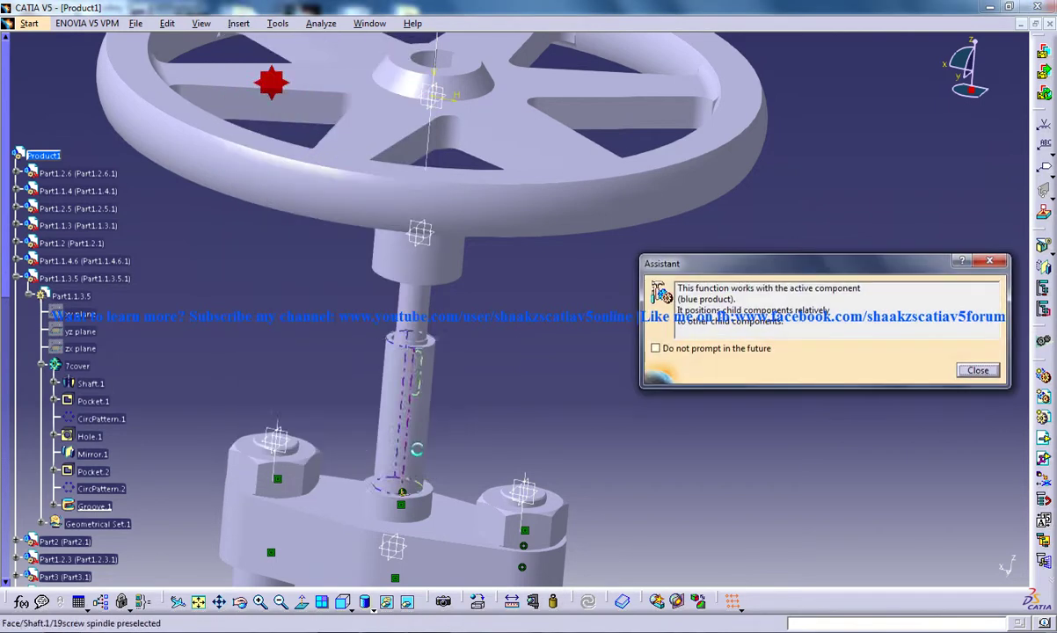
pyautogui.click(433, 489)
pyautogui.moveTo(433, 489); pyautogui.dragTo(464, 290, button='middle')
pyautogui.click(465, 290)
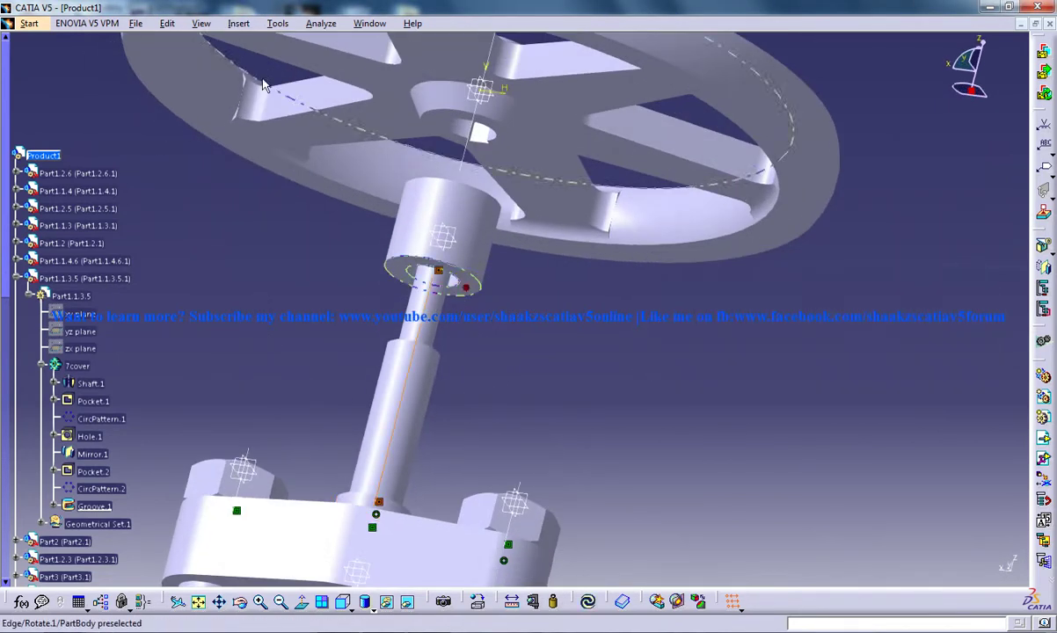
pyautogui.click(167, 23)
pyautogui.click(189, 178)
pyautogui.scroll(1, 308, 229)
pyautogui.moveTo(309, 229); pyautogui.dragTo(510, 425, button='middle')
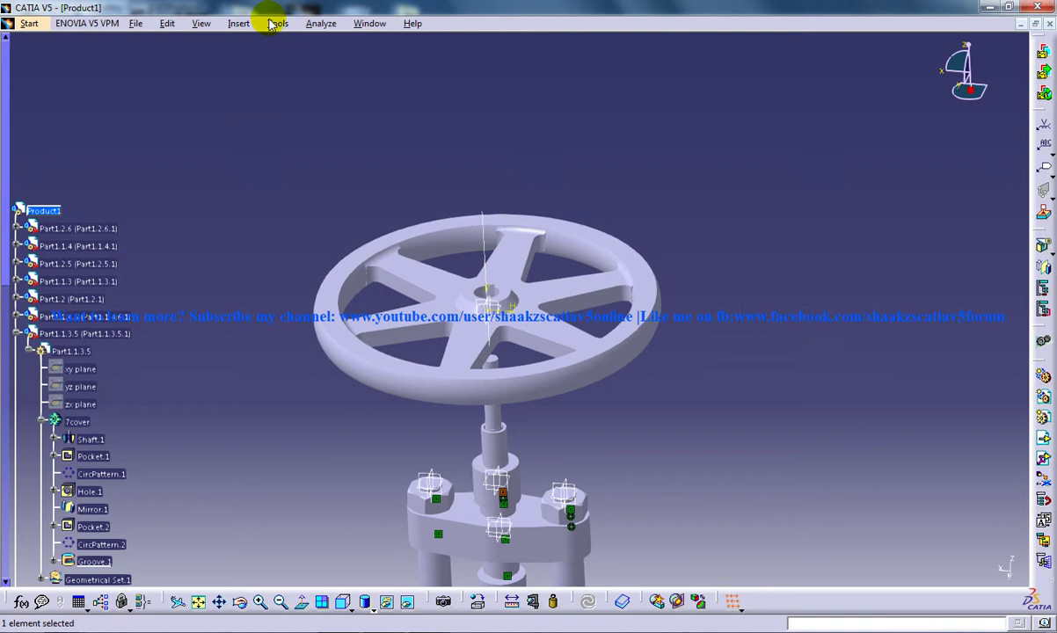
# Add a contact constraint between the bush's top face and the underside of the handwheel hub, and update the assembly.
pyautogui.click(238, 24)
pyautogui.click(260, 80)
pyautogui.moveTo(496, 399); pyautogui.dragTo(490, 374, button='middle')
pyautogui.click(490, 353)
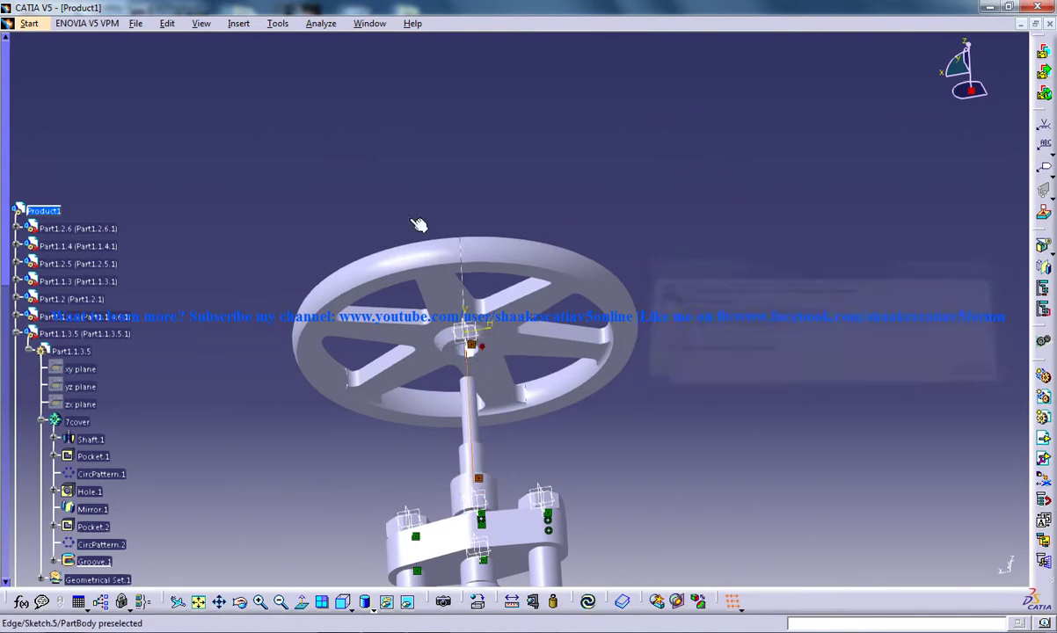
pyautogui.click(167, 23)
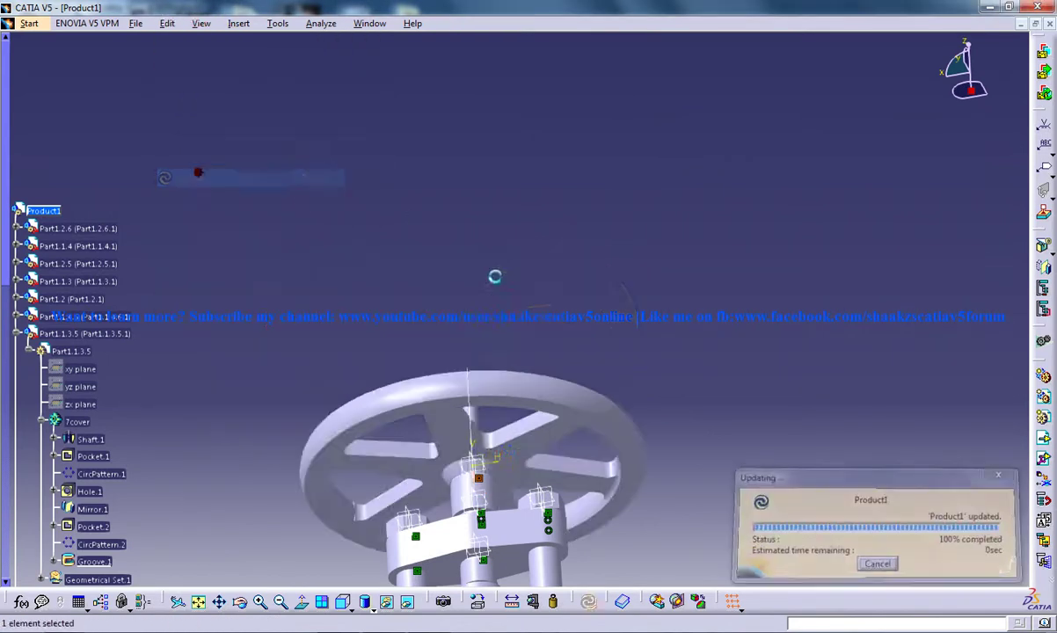
pyautogui.moveTo(495, 276); pyautogui.dragTo(540, 396, button='middle')
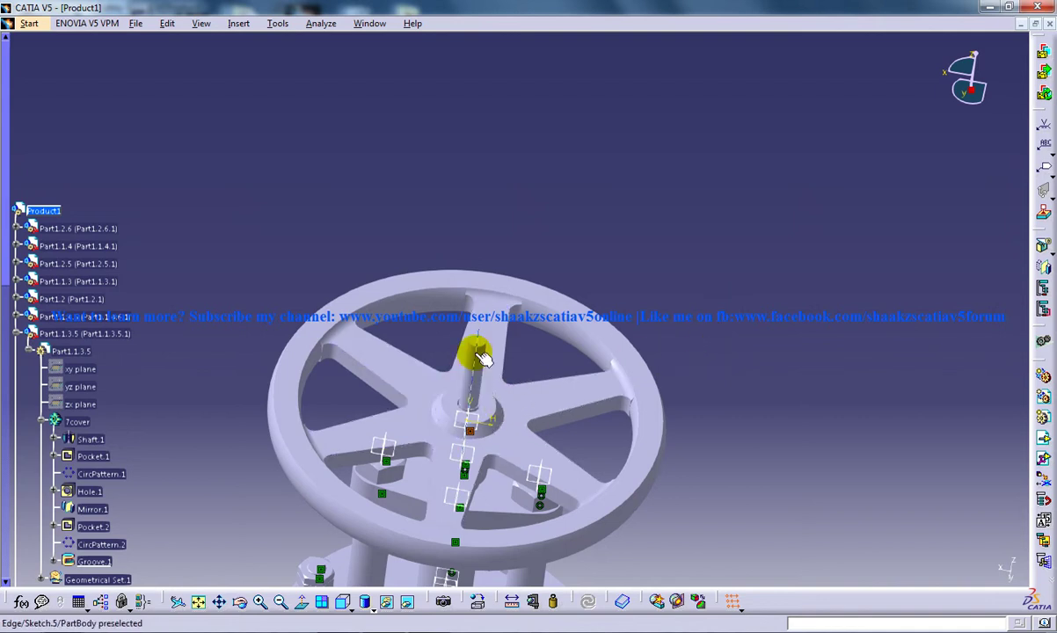
# Insert the 27handle file into Product1 as an existing component with positioning.
pyautogui.click(167, 22)
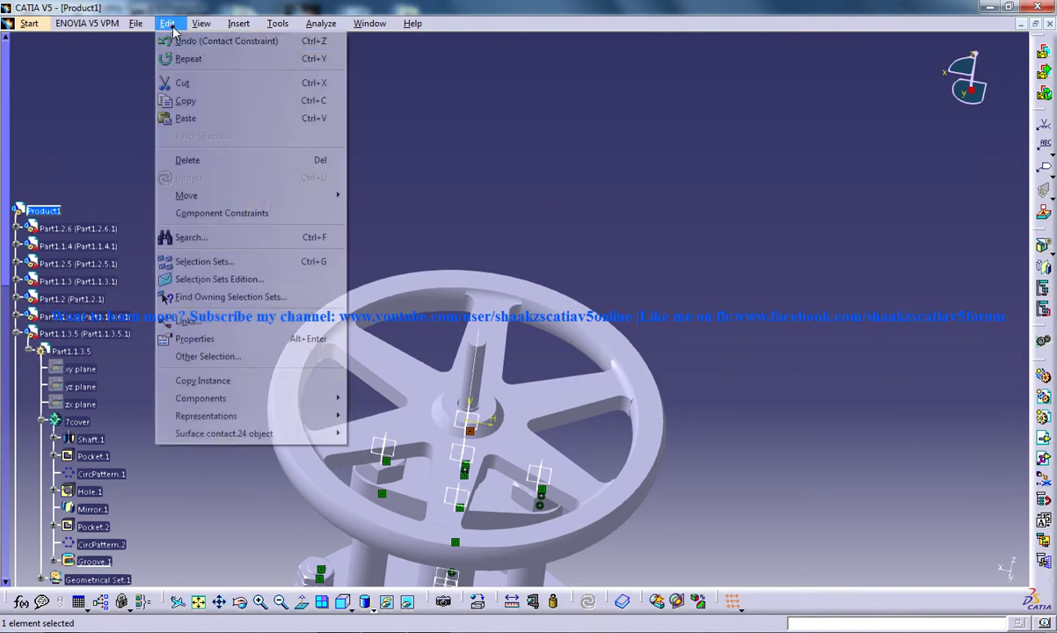
pyautogui.moveTo(275, 27)
pyautogui.moveTo(238, 23)
pyautogui.click(401, 300)
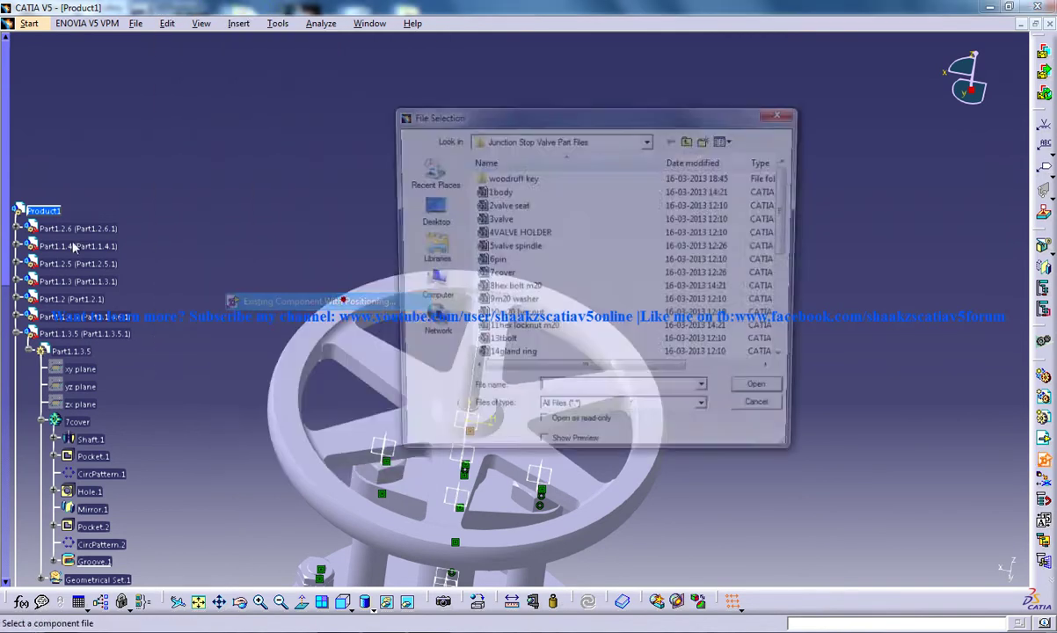
pyautogui.click(598, 333)
pyautogui.scroll(-5, 545, 331)
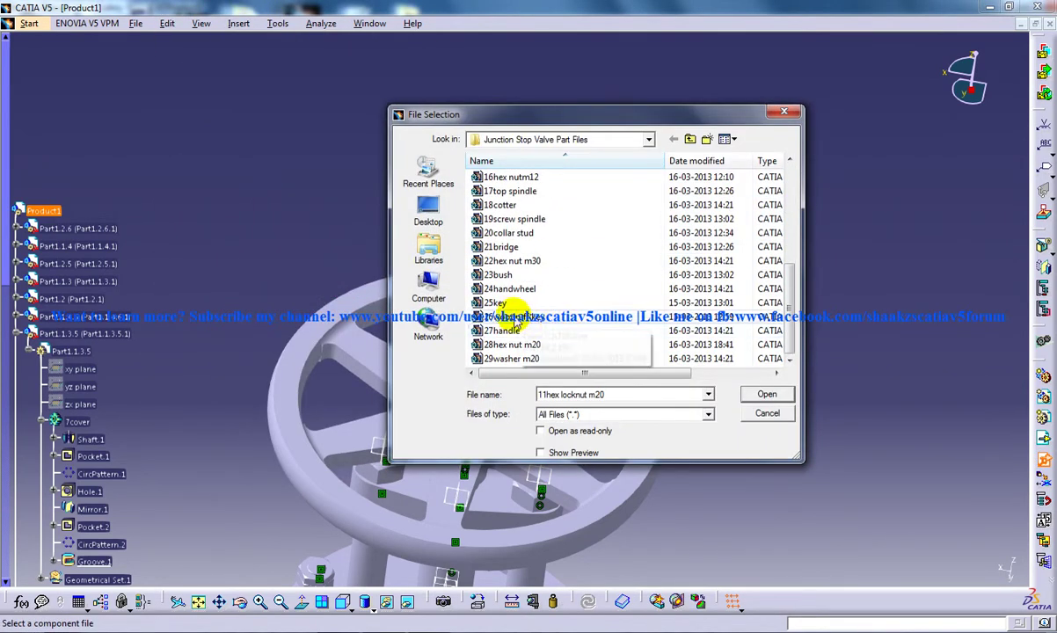
pyautogui.click(525, 332)
pyautogui.doubleClick(525, 332)
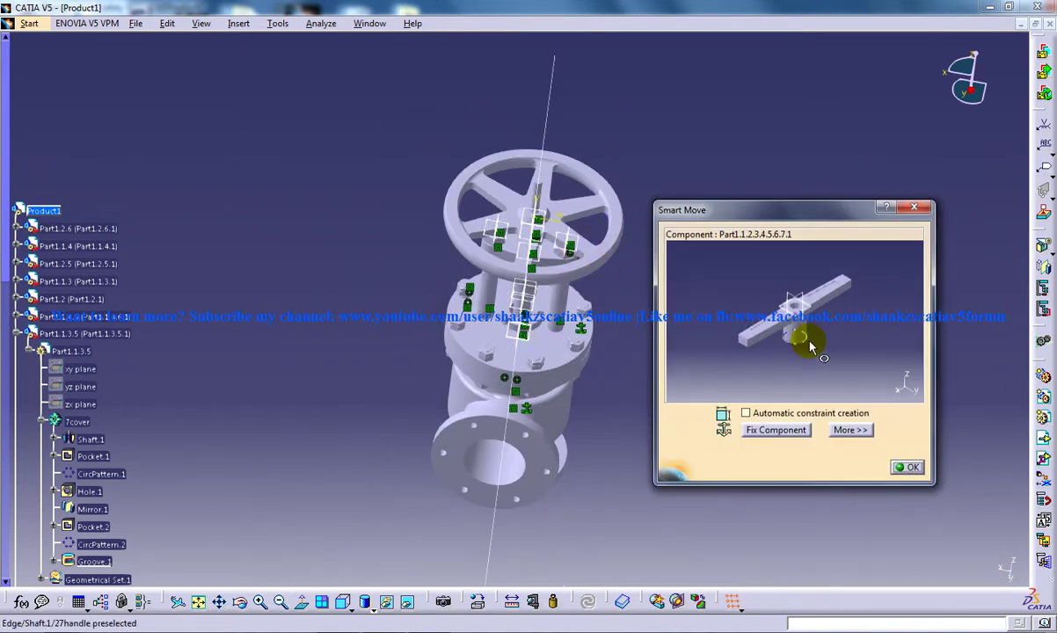
# Snap the handle's axis onto the spindle's axis above the handwheel.
pyautogui.click(791, 346)
pyautogui.keyDown('ctrl'); pyautogui.moveTo(526, 334); pyautogui.dragTo(479, 442, button='middle'); pyautogui.keyUp('ctrl')
pyautogui.scroll(-1, 479, 442)
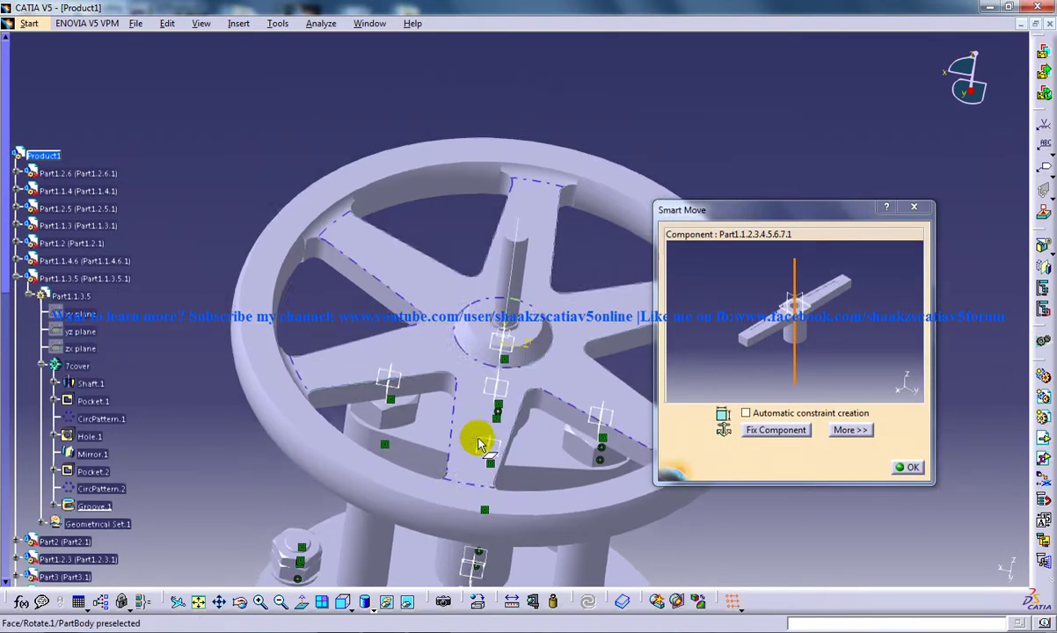
pyautogui.click(514, 285)
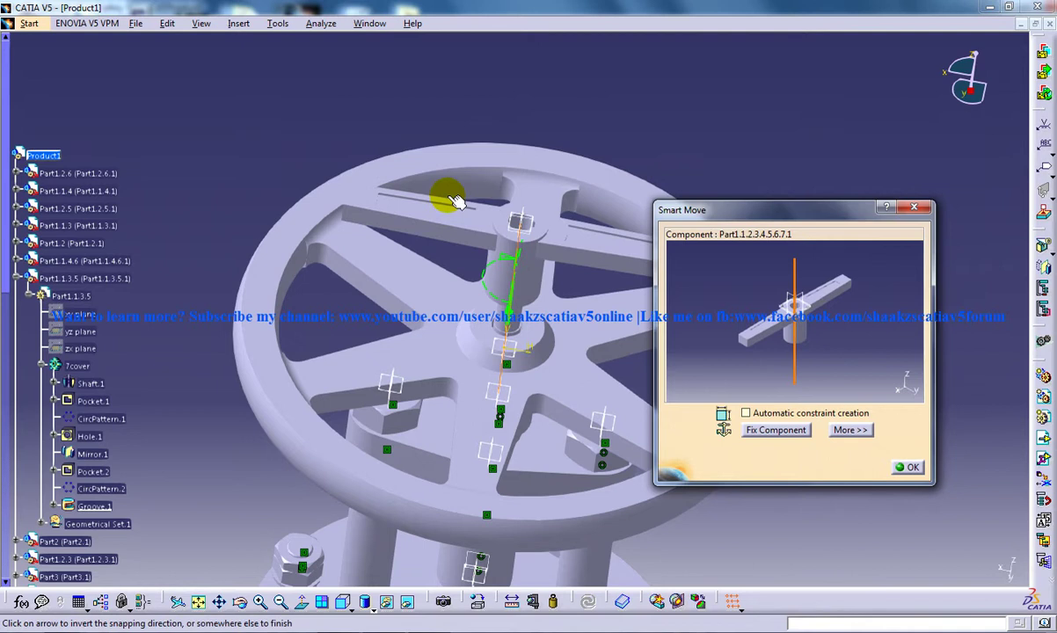
pyautogui.moveTo(457, 200); pyautogui.dragTo(406, 240, button='middle')
pyautogui.moveTo(528, 125); pyautogui.dragTo(525, 158, button='middle')
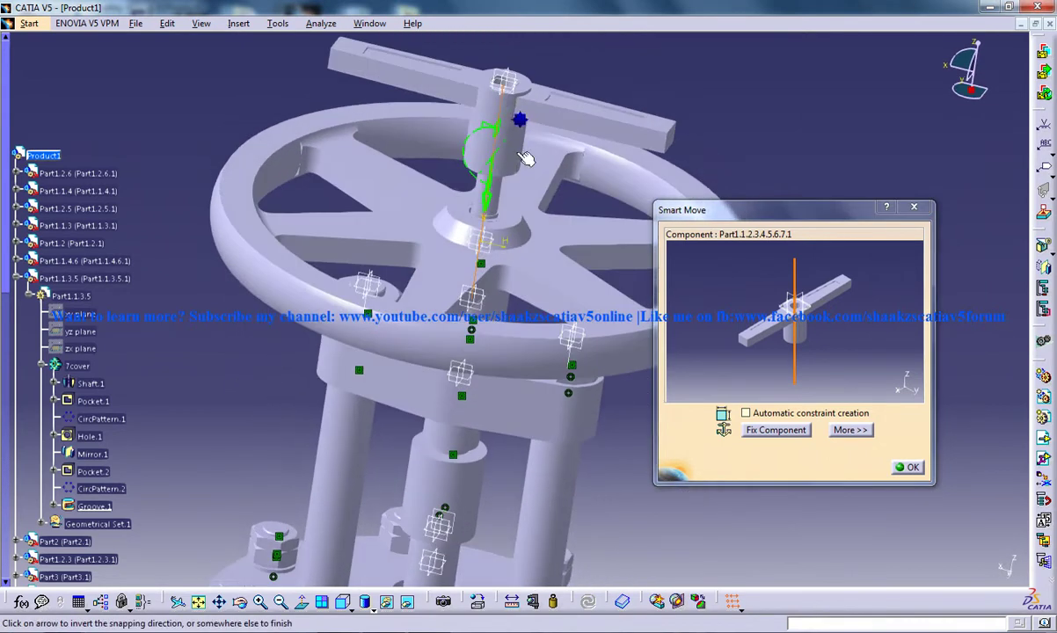
pyautogui.click(201, 24)
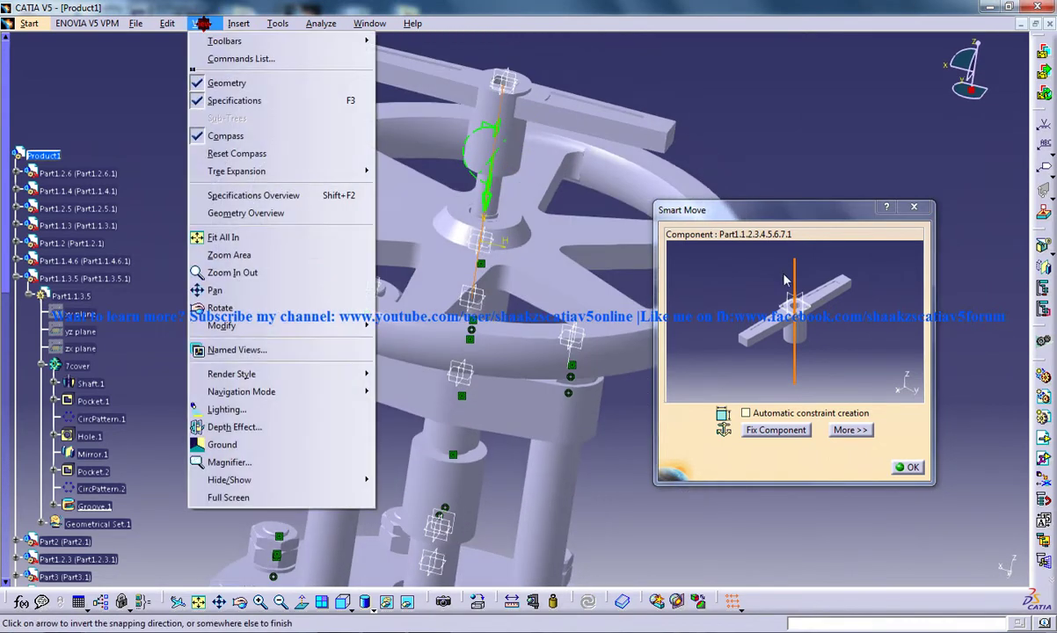
pyautogui.click(906, 466)
# Manipulate the handle along the Z axis, raising it clear above the end of the spindle.
pyautogui.click(201, 23)
pyautogui.moveTo(167, 23)
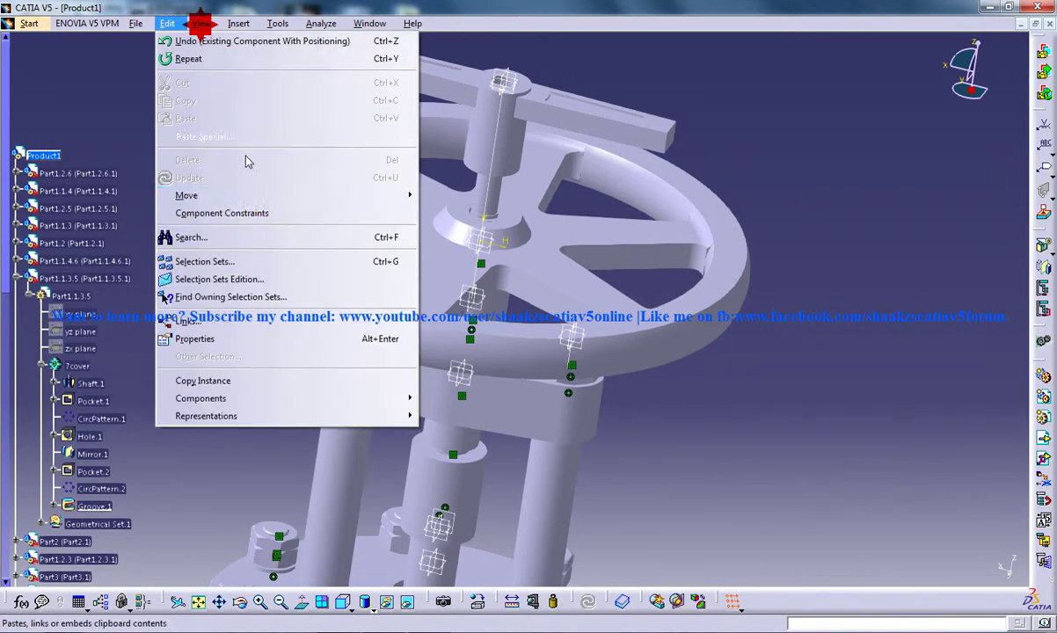
pyautogui.moveTo(293, 199)
pyautogui.click(459, 195)
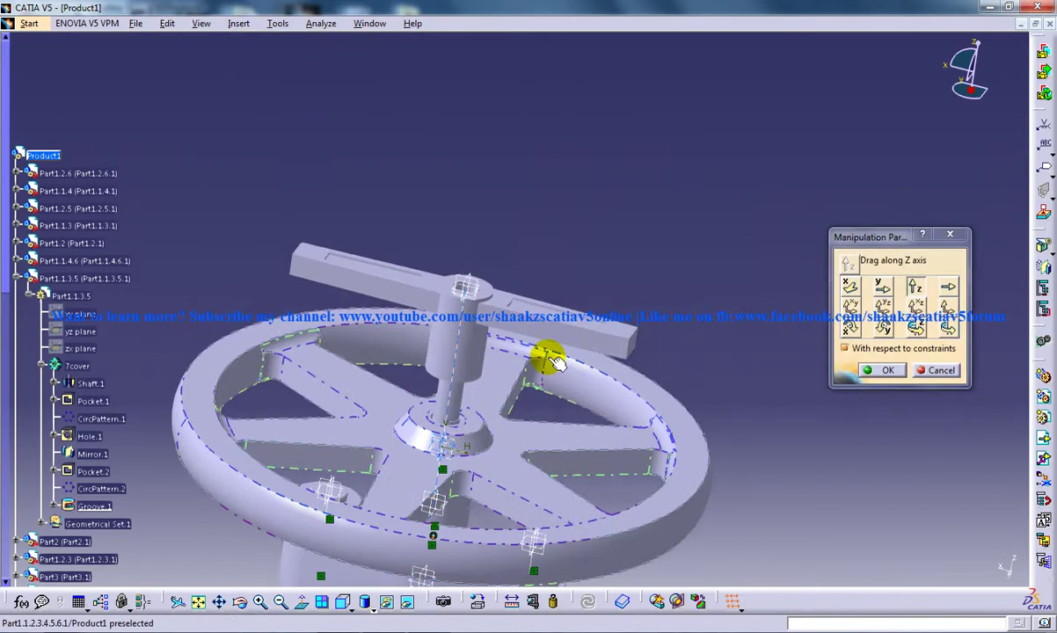
pyautogui.moveTo(547, 353); pyautogui.dragTo(490, 132)
pyautogui.moveTo(515, 298); pyautogui.dragTo(512, 268, button='middle')
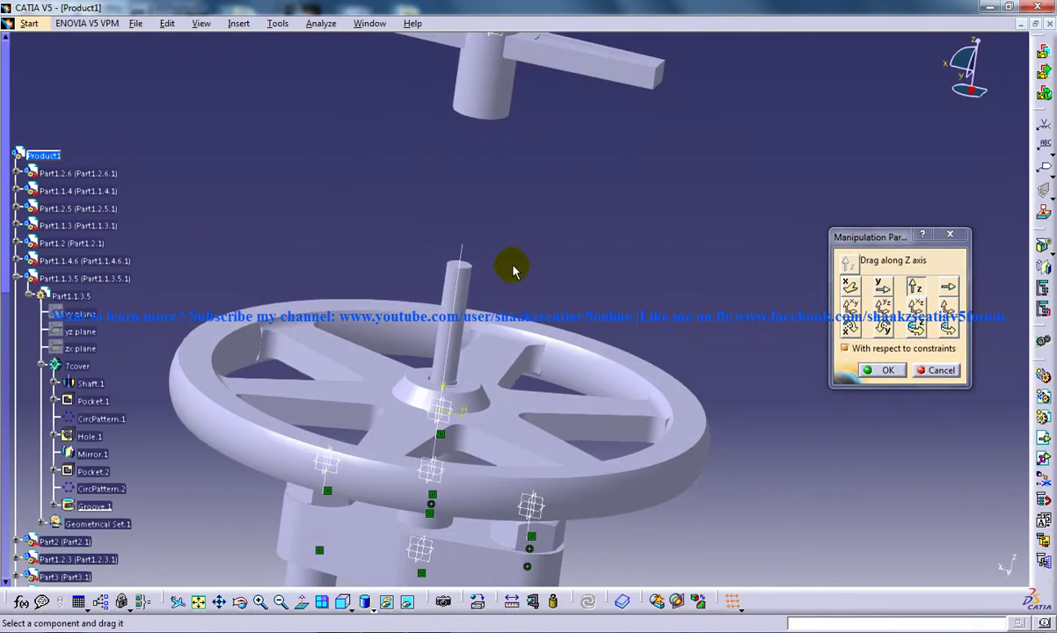
pyautogui.doubleClick(198, 14)
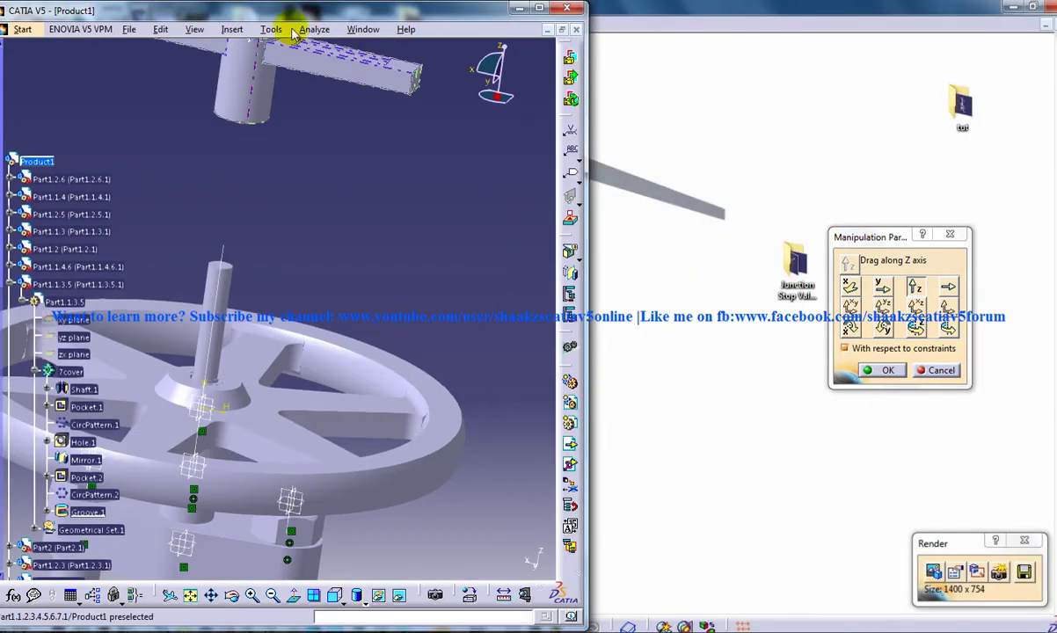
pyautogui.doubleClick(286, 10)
pyautogui.click(922, 376)
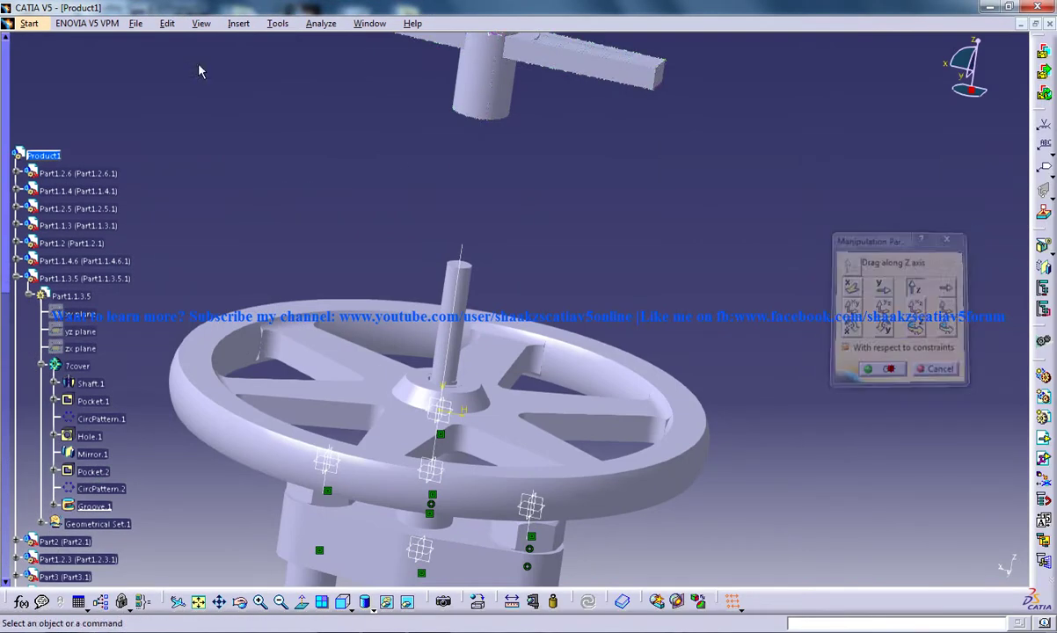
# Add a contact constraint between the handwheel hub's top face and the bottom face of the handle's hub, and update the assembly.
pyautogui.click(167, 24)
pyautogui.moveTo(243, 204)
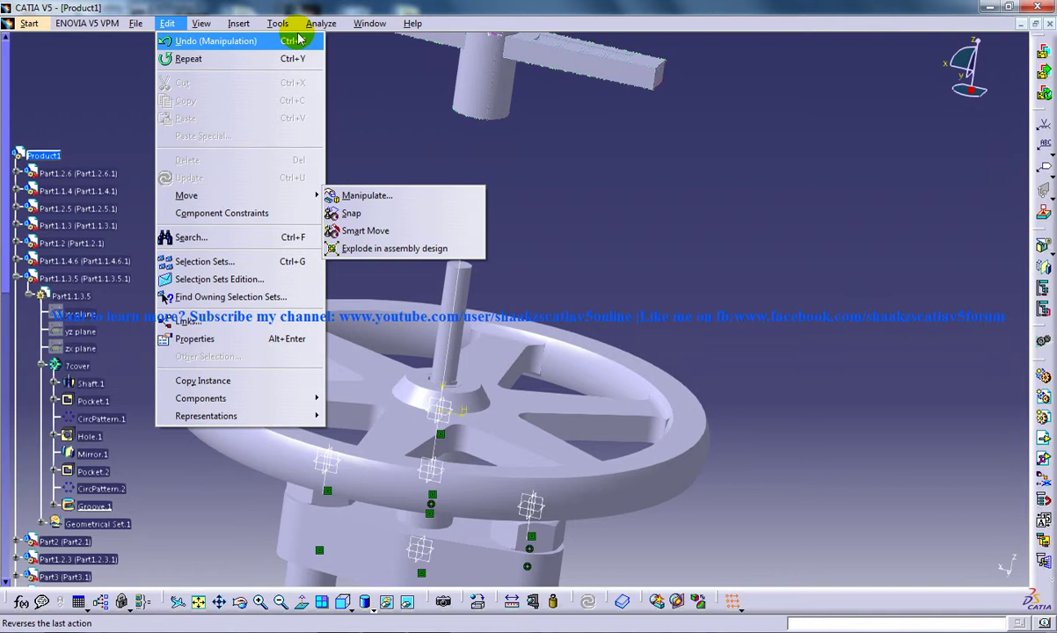
pyautogui.moveTo(243, 28)
pyautogui.click(255, 83)
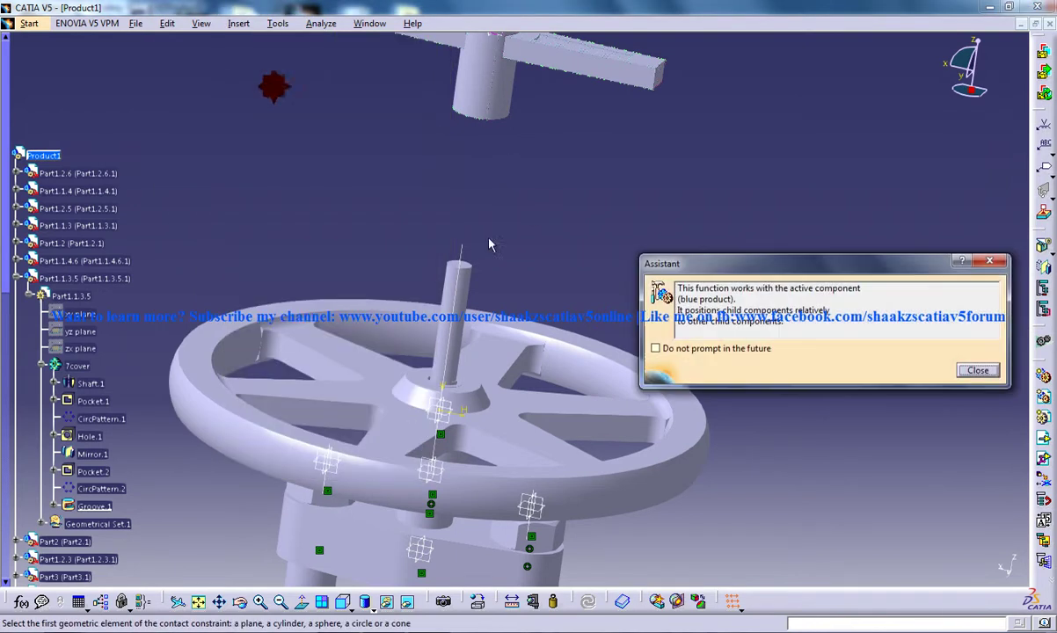
pyautogui.click(453, 376)
pyautogui.moveTo(444, 381); pyautogui.dragTo(467, 380, button='middle')
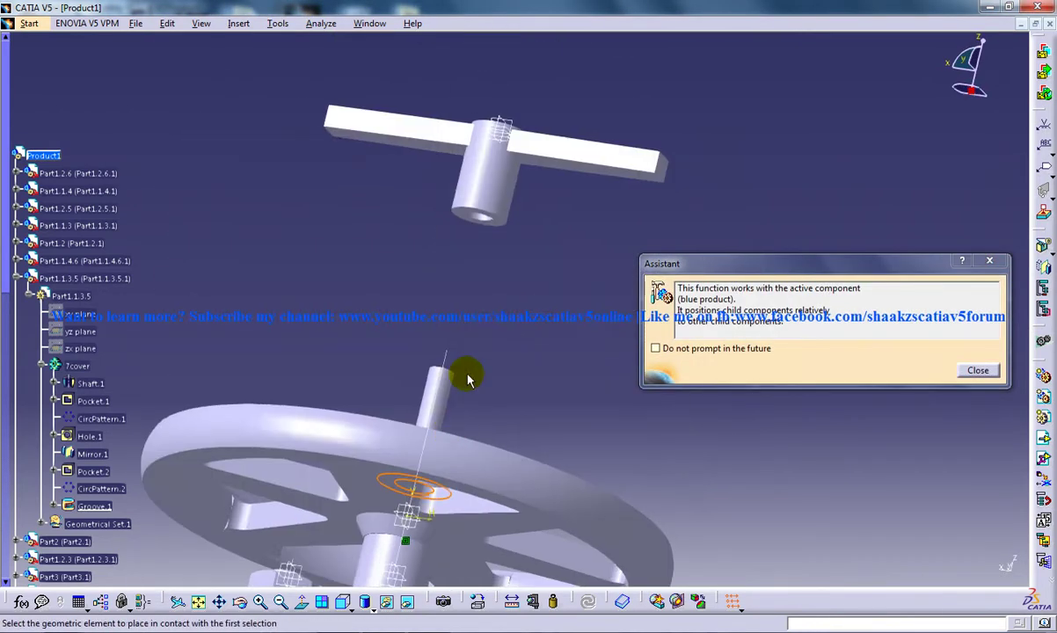
pyautogui.click(497, 221)
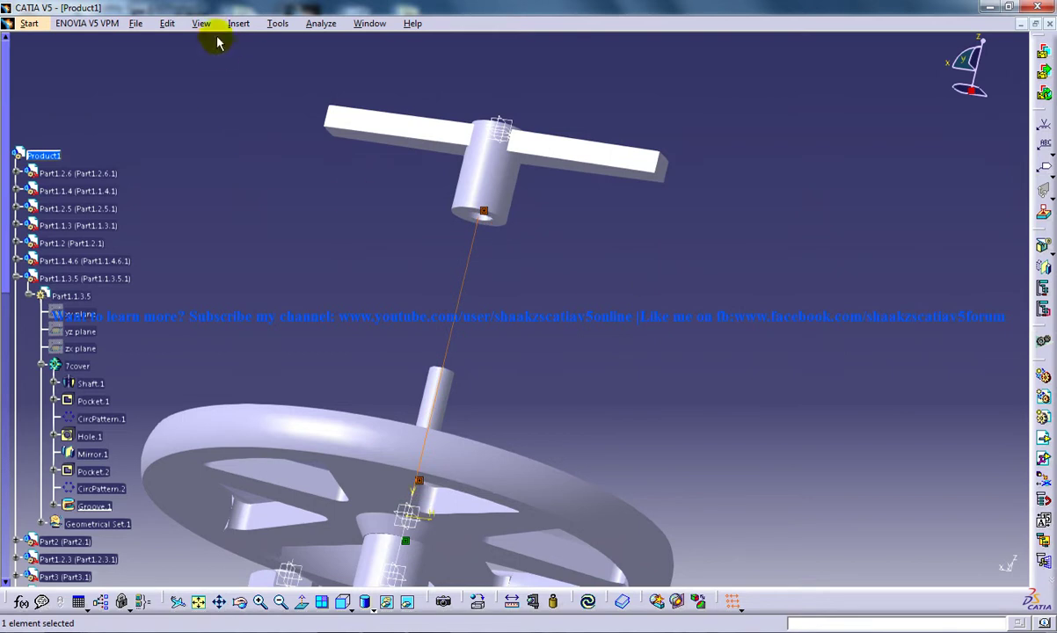
pyautogui.click(167, 23)
pyautogui.click(183, 177)
pyautogui.moveTo(413, 295); pyautogui.dragTo(515, 218, button='middle')
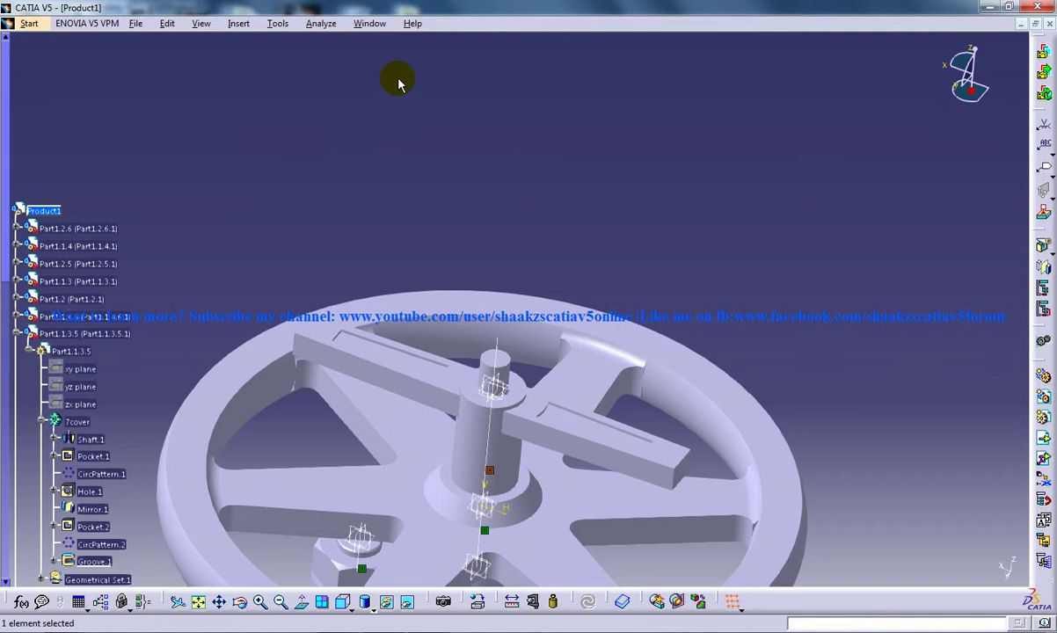
# Insert the 29washer m20 file into Product1 as an existing component with positioning.
pyautogui.click(238, 23)
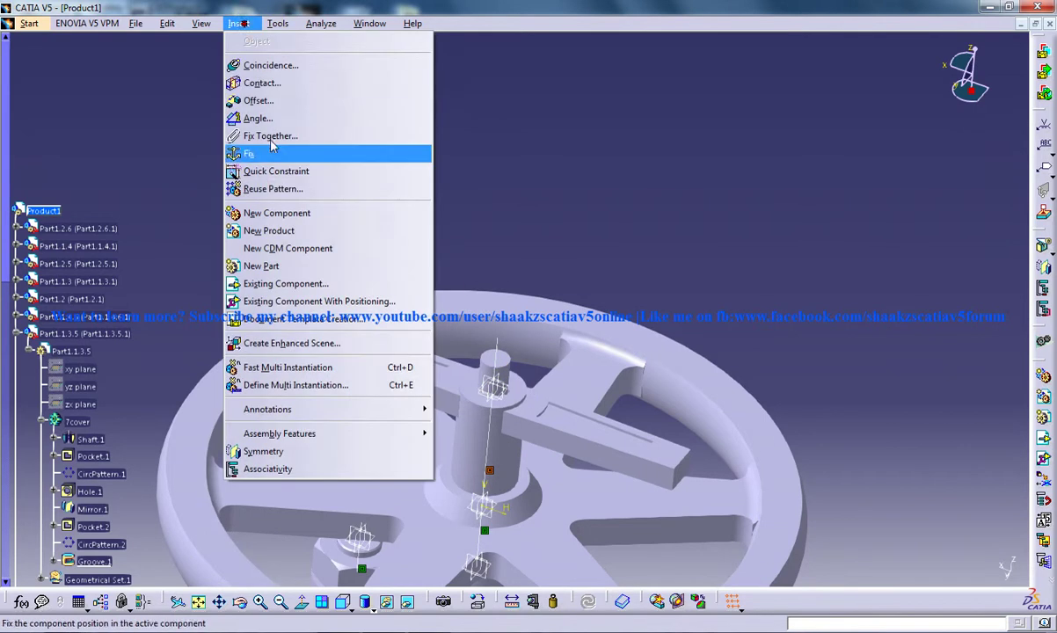
pyautogui.click(288, 301)
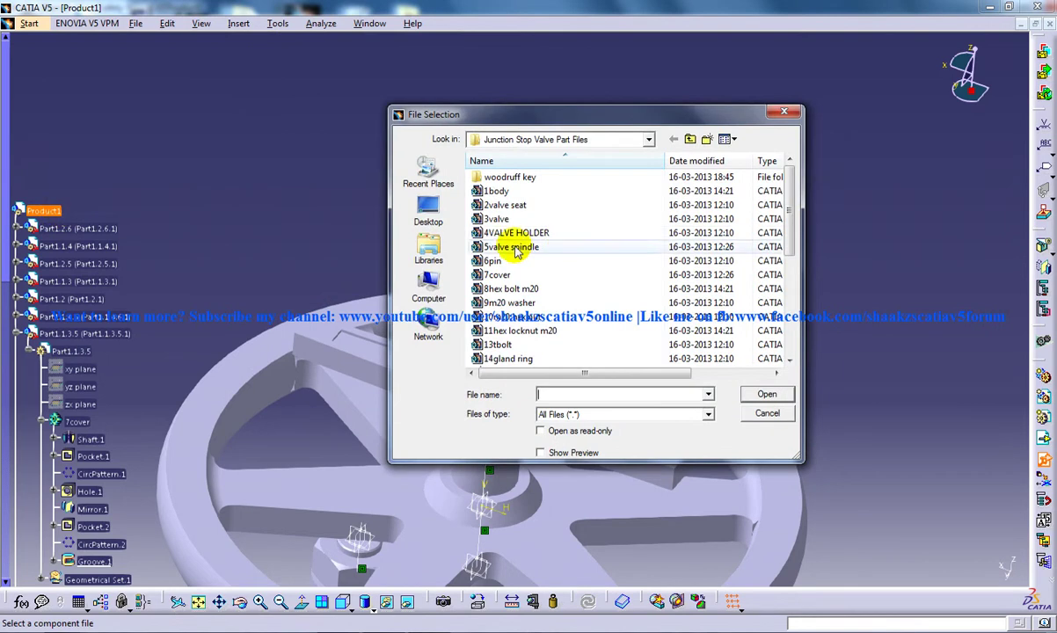
pyautogui.click(540, 290)
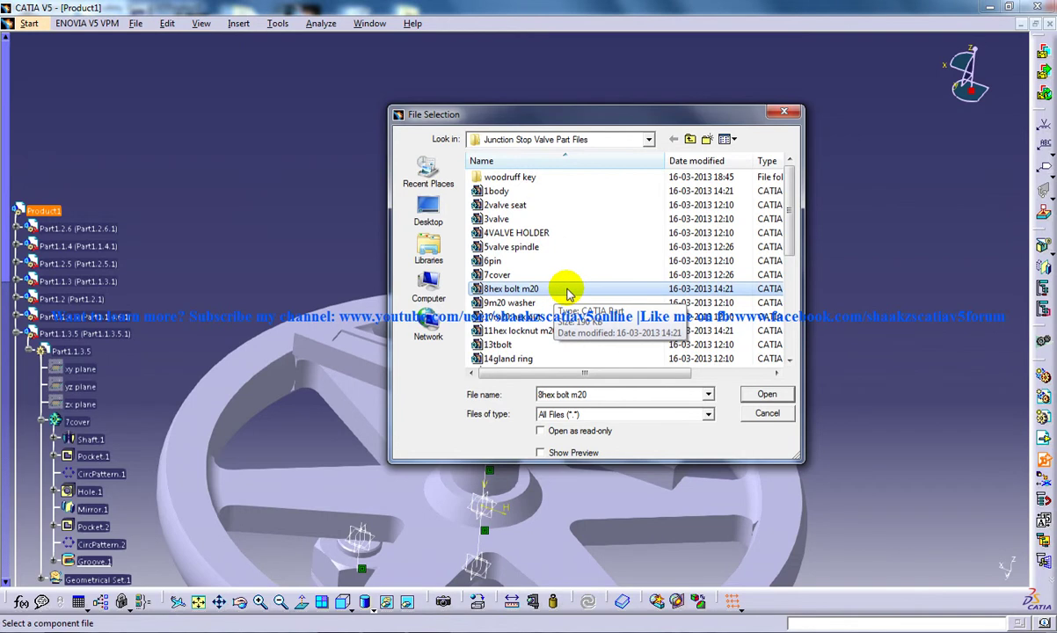
pyautogui.click(594, 304)
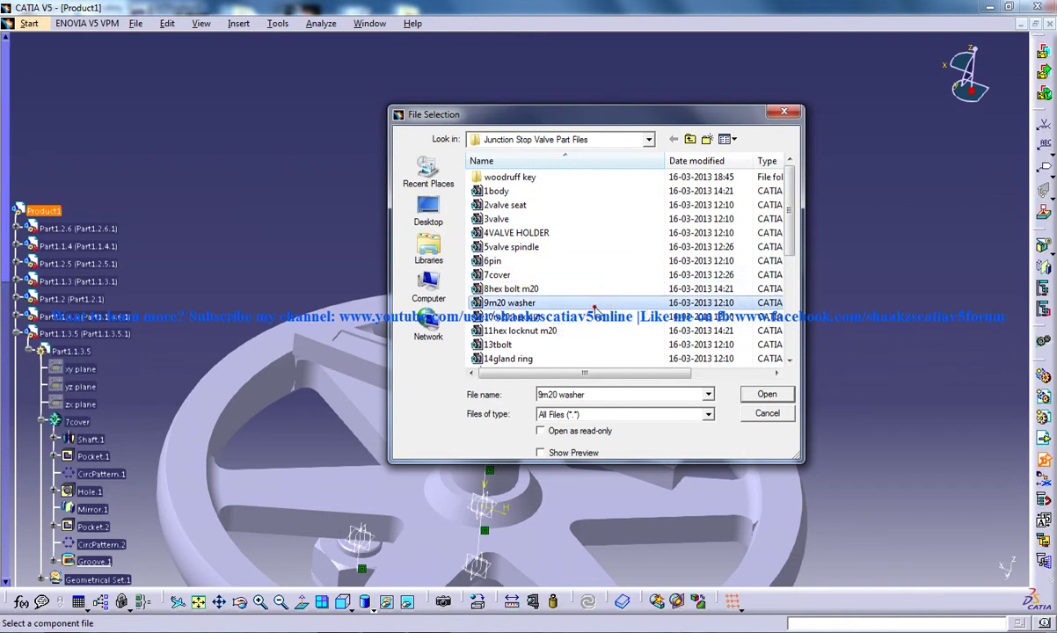
pyautogui.scroll(-5, 594, 305)
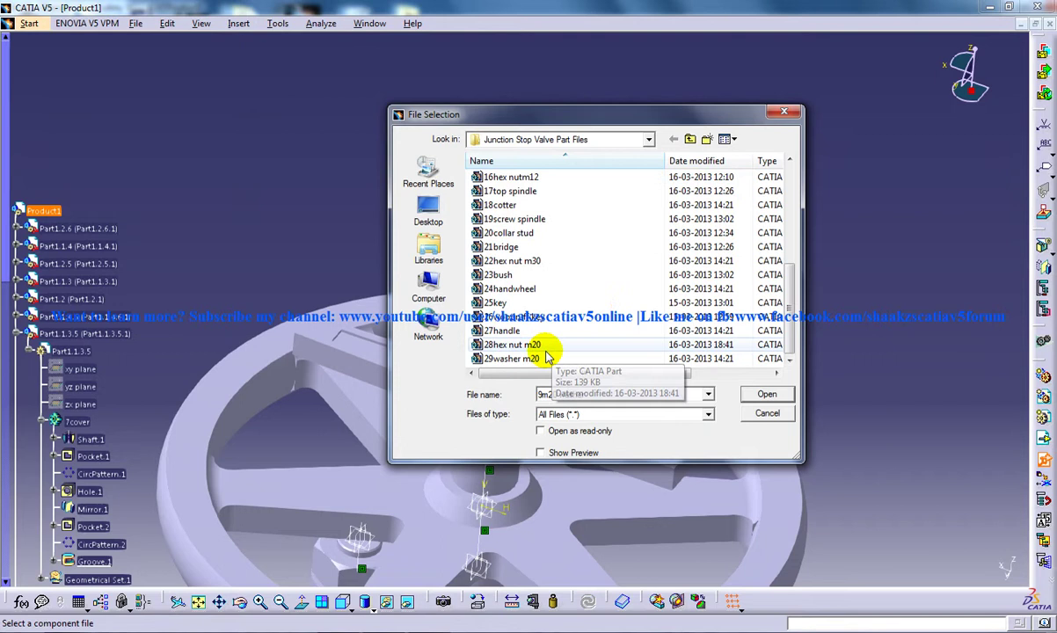
pyautogui.doubleClick(546, 361)
# Snap the washer's axis onto the spindle's axis at the spindle's upper end, above the handle.
pyautogui.moveTo(798, 298); pyautogui.dragTo(738, 231, button='middle')
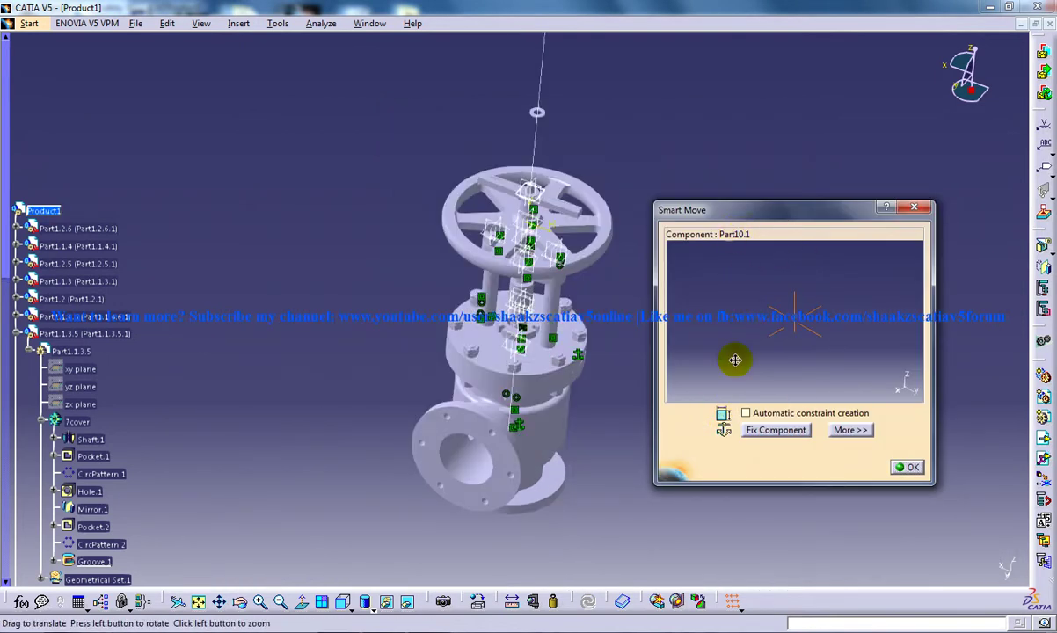
pyautogui.moveTo(713, 277); pyautogui.dragTo(903, 273, button='middle')
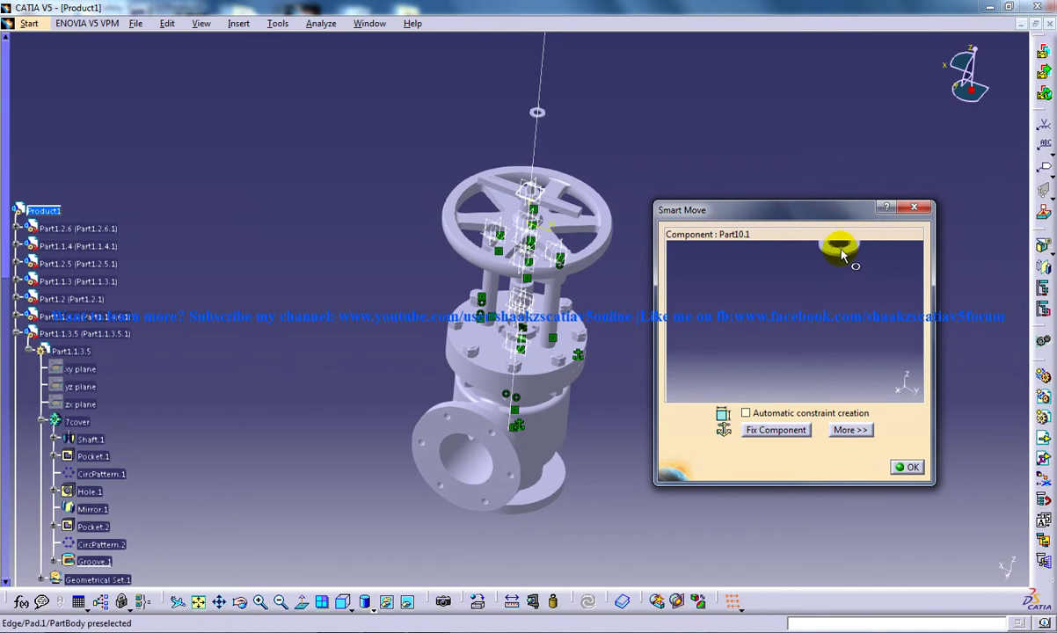
pyautogui.moveTo(842, 254); pyautogui.dragTo(766, 323, button='middle')
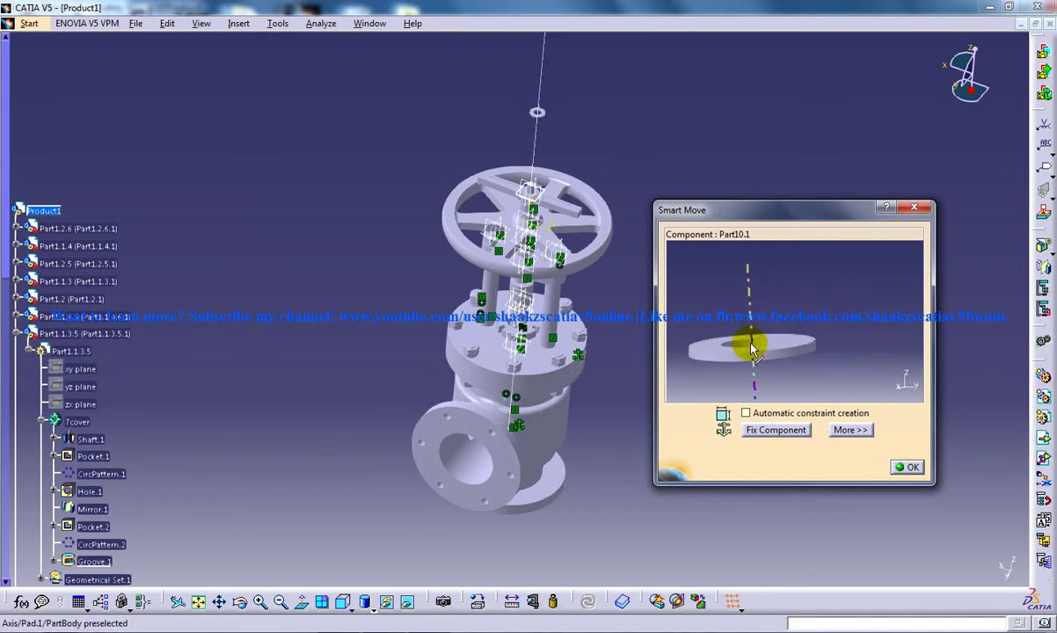
pyautogui.click(751, 345)
pyautogui.moveTo(553, 172); pyautogui.dragTo(494, 312, button='middle')
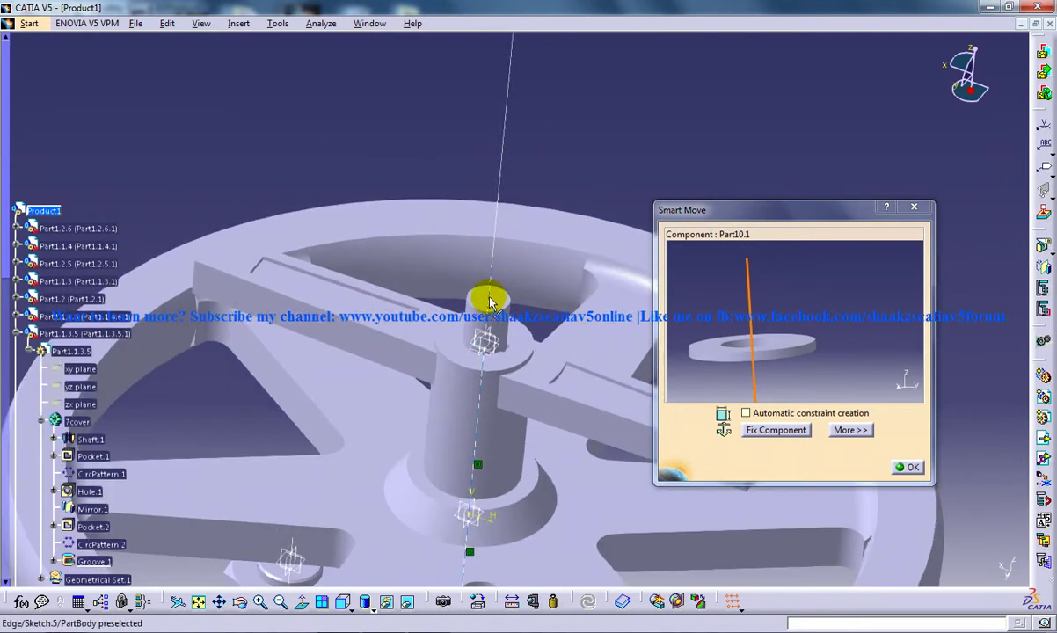
pyautogui.click(489, 302)
pyautogui.click(907, 467)
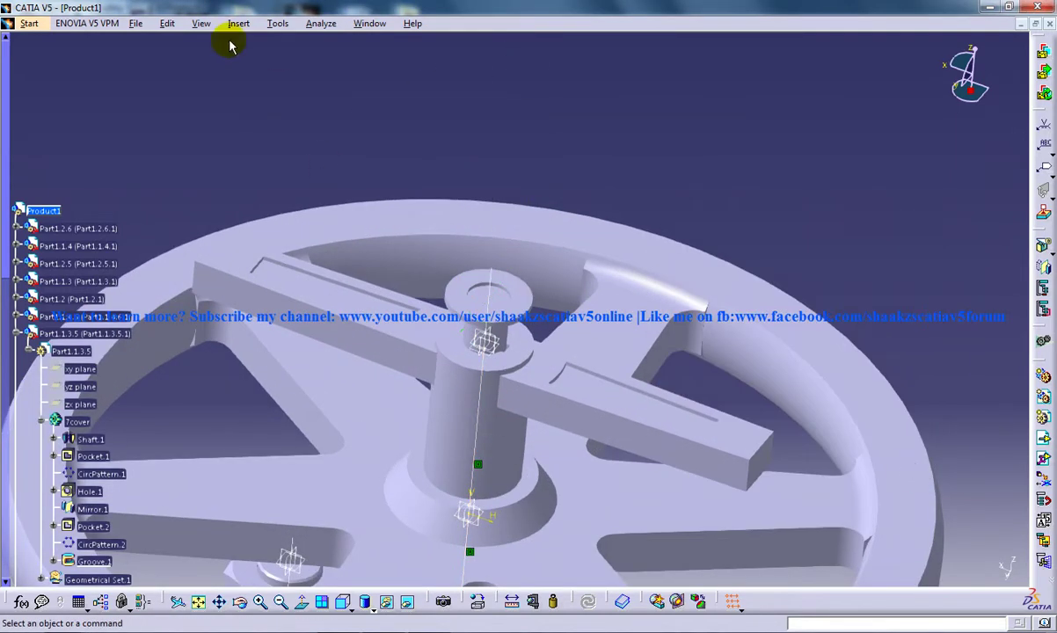
# Add a contact constraint between the handle hub's top face and the washer's bottom face, and update the assembly.
pyautogui.click(167, 23)
pyautogui.moveTo(238, 23)
pyautogui.click(267, 80)
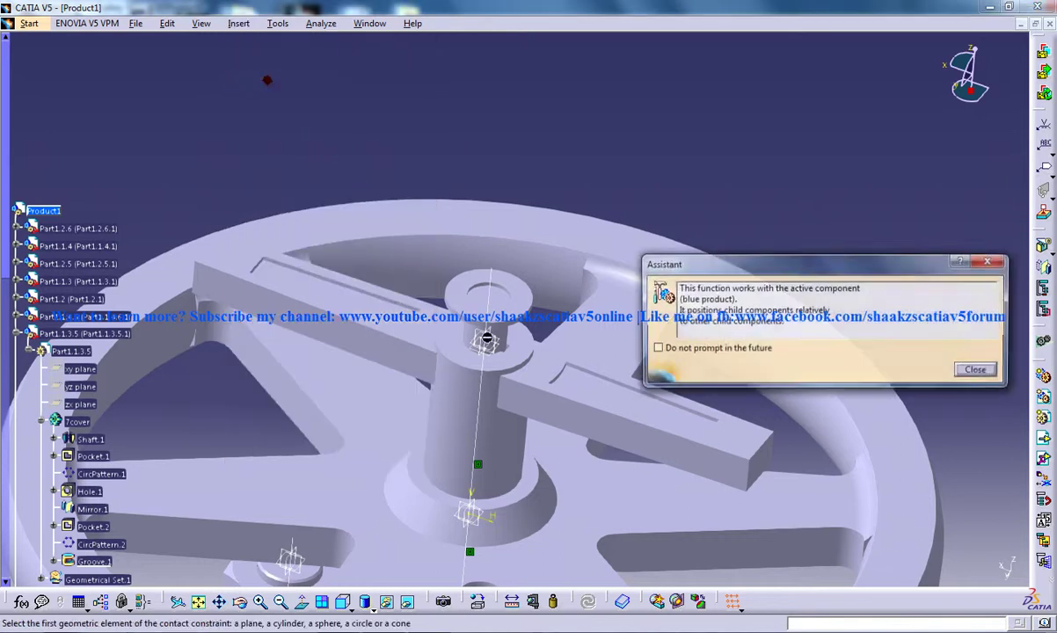
pyautogui.moveTo(518, 347); pyautogui.dragTo(450, 479, button='middle')
pyautogui.moveTo(459, 436); pyautogui.dragTo(479, 323, button='middle')
pyautogui.click(479, 324)
pyautogui.click(192, 24)
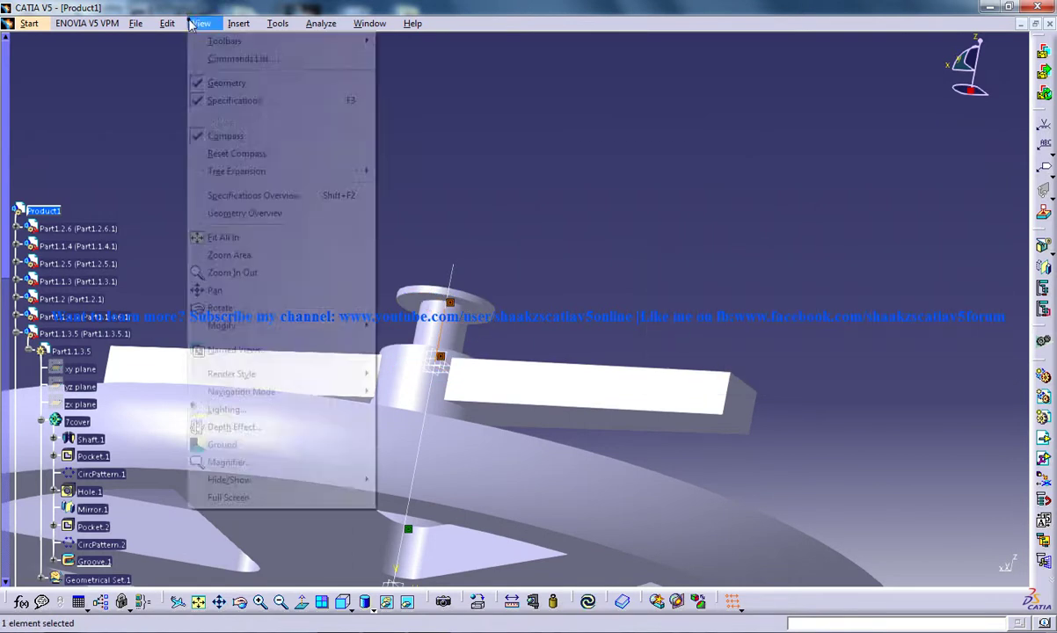
pyautogui.moveTo(174, 24)
pyautogui.click(209, 176)
# Insert the 28hex nut m20 file into Product1 as an existing component with positioning.
pyautogui.middleClick(413, 388)
pyautogui.moveTo(409, 369); pyautogui.dragTo(472, 431, button='middle')
pyautogui.moveTo(471, 379); pyautogui.dragTo(519, 462, button='middle')
pyautogui.moveTo(496, 308); pyautogui.dragTo(577, 286, button='middle')
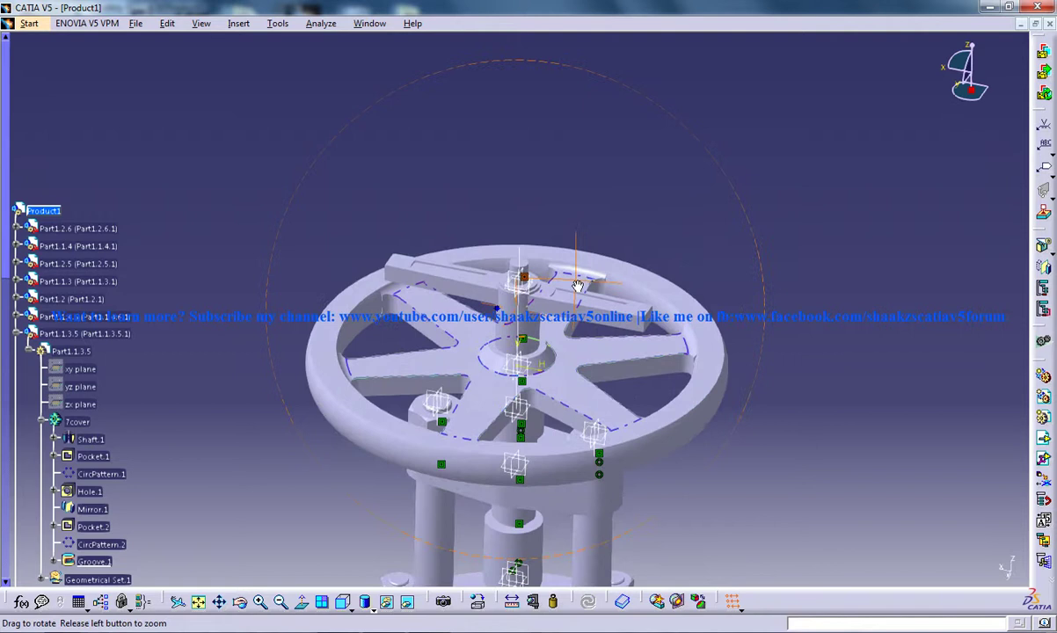
pyautogui.click(239, 24)
pyautogui.click(343, 299)
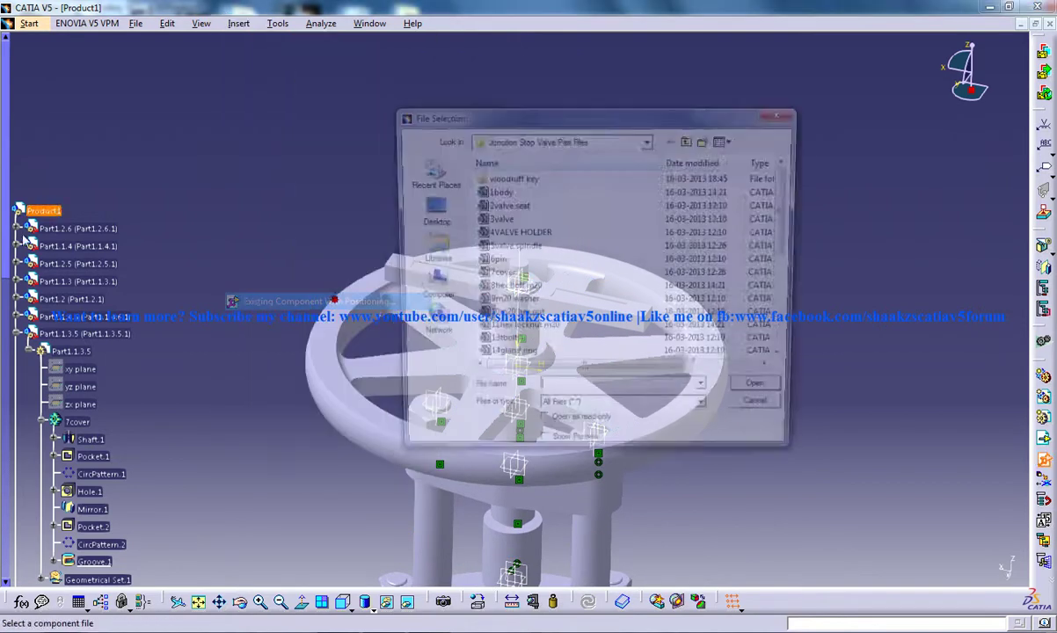
pyautogui.click(507, 276)
pyautogui.scroll(-6, 545, 334)
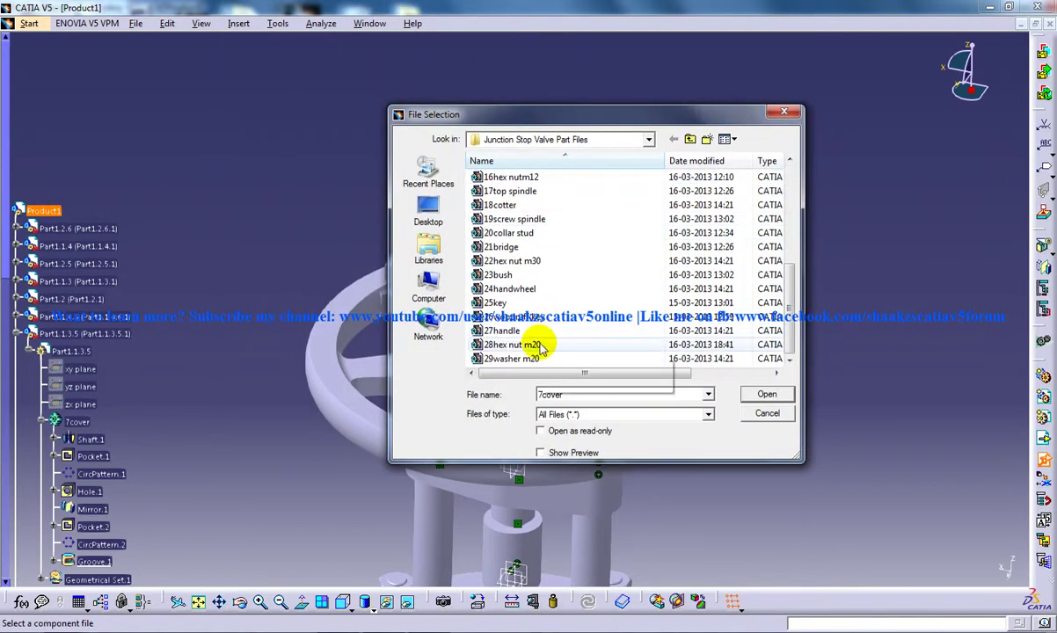
pyautogui.doubleClick(545, 346)
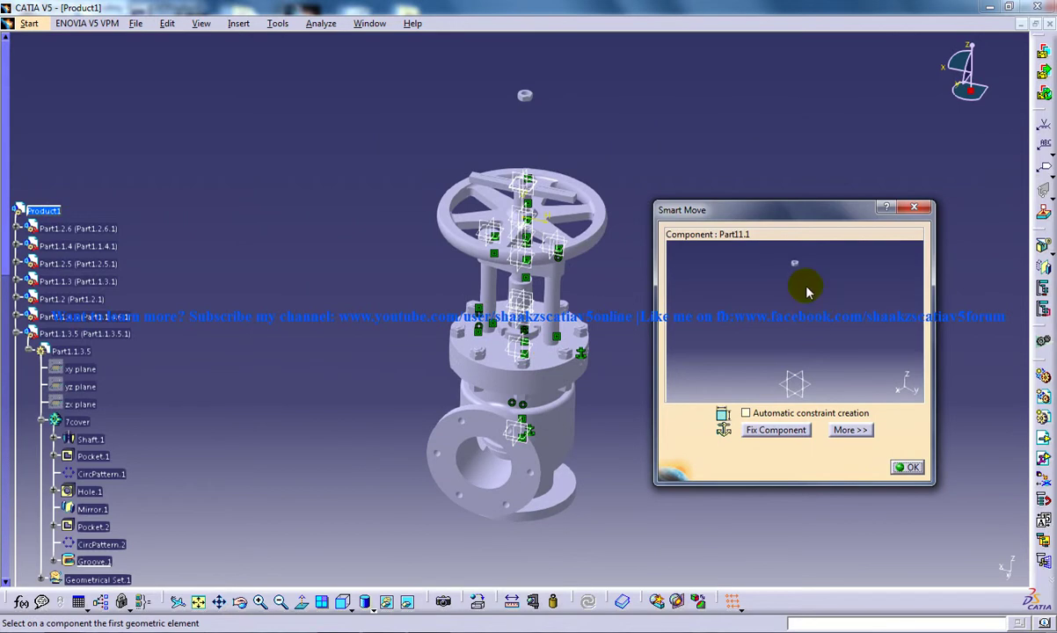
# Snap the hex nut's axis onto the spindle's axis above the washer.
pyautogui.middleClick(733, 359)
pyautogui.moveTo(788, 320); pyautogui.dragTo(717, 387, button='middle')
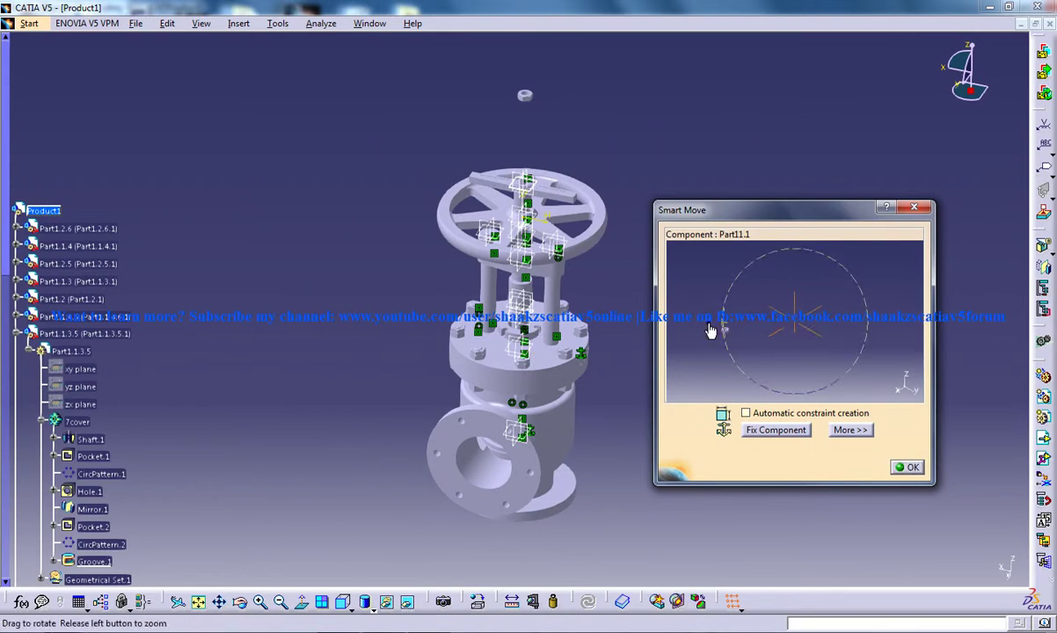
pyautogui.moveTo(700, 327); pyautogui.dragTo(777, 357, button='middle')
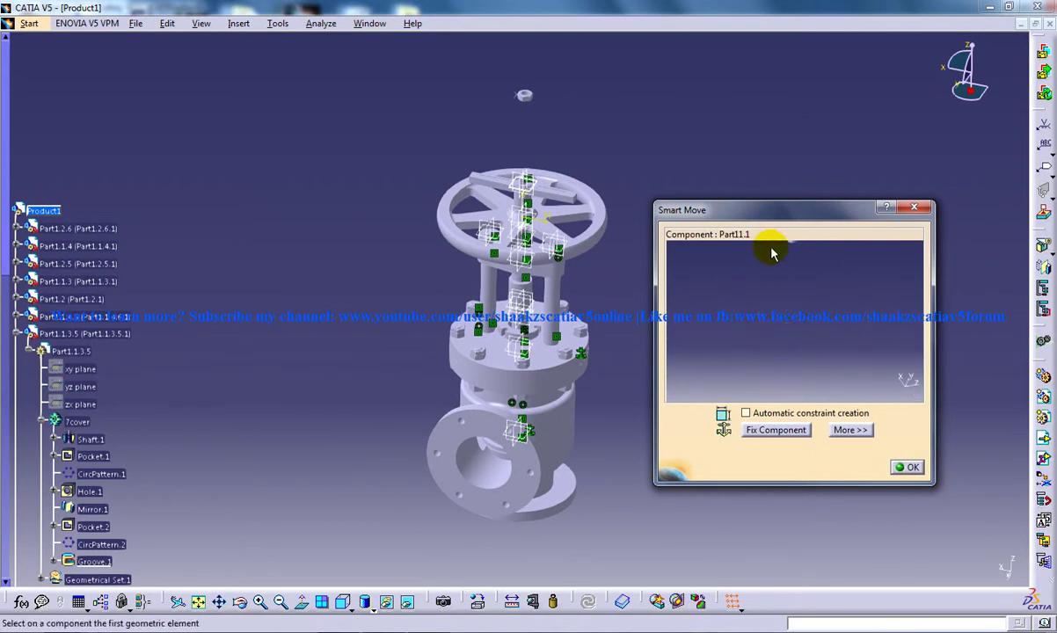
pyautogui.moveTo(771, 253); pyautogui.dragTo(787, 340, button='middle')
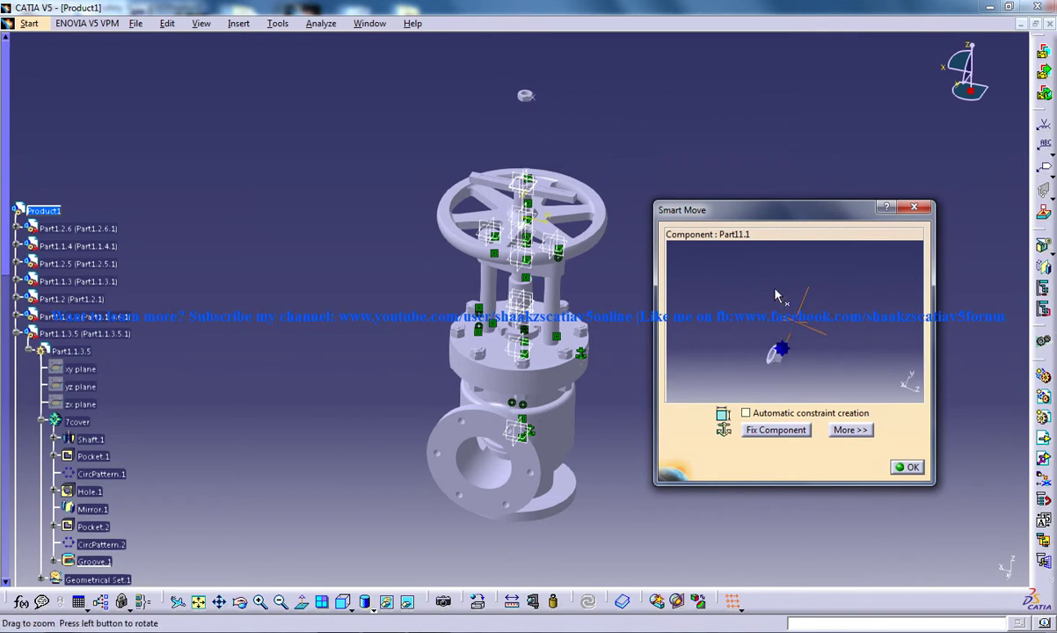
pyautogui.moveTo(775, 294); pyautogui.dragTo(763, 230, button='middle')
pyautogui.moveTo(772, 385); pyautogui.dragTo(753, 263, button='middle')
pyautogui.moveTo(739, 351); pyautogui.dragTo(809, 306, button='middle')
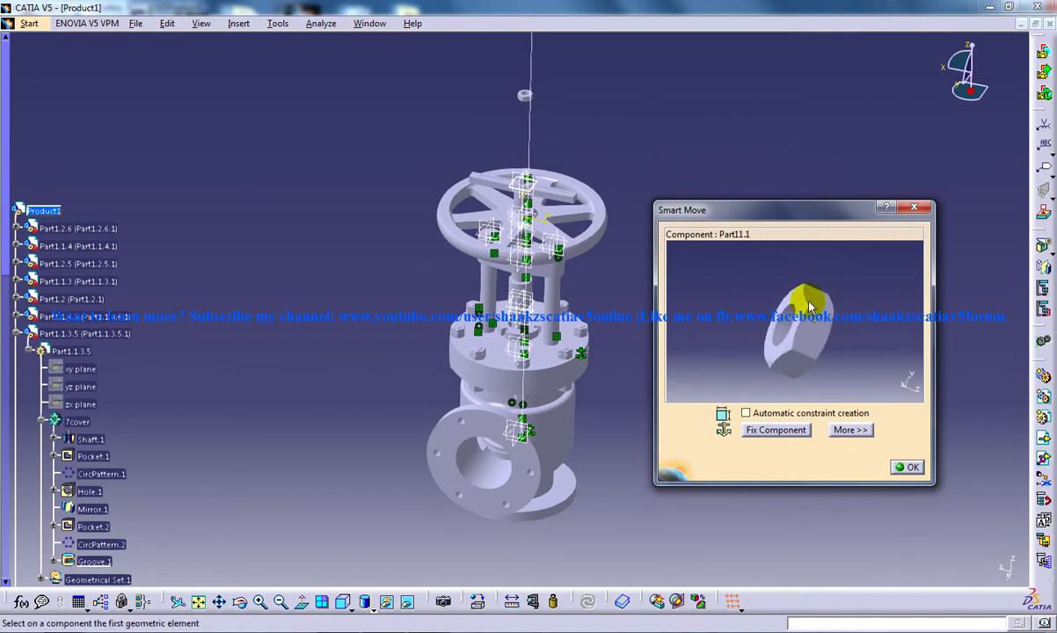
pyautogui.click(785, 328)
pyautogui.moveTo(526, 180); pyautogui.dragTo(524, 303, button='middle')
pyautogui.click(518, 318)
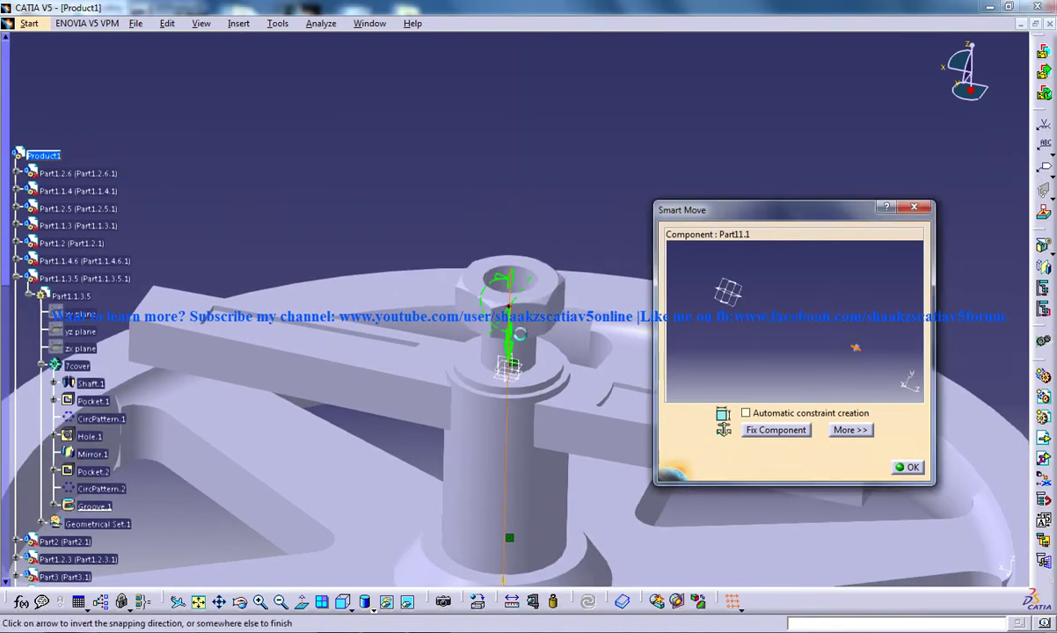
pyautogui.click(912, 467)
# Add a contact constraint between the washer's top face and the hex nut's bottom face, and update the assembly.
pyautogui.click(240, 24)
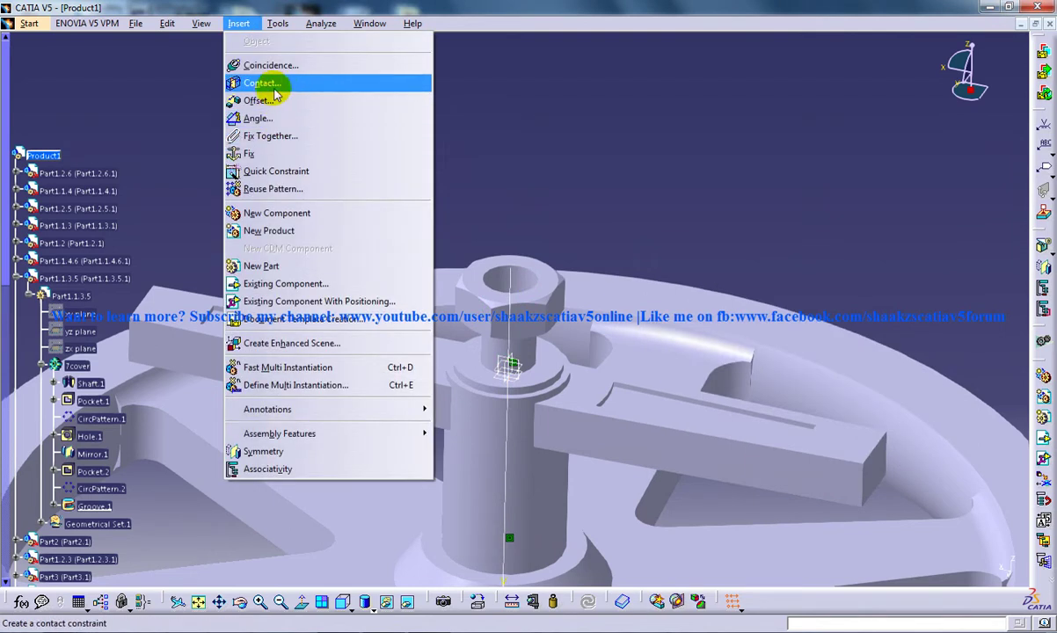
pyautogui.click(259, 81)
pyautogui.click(551, 371)
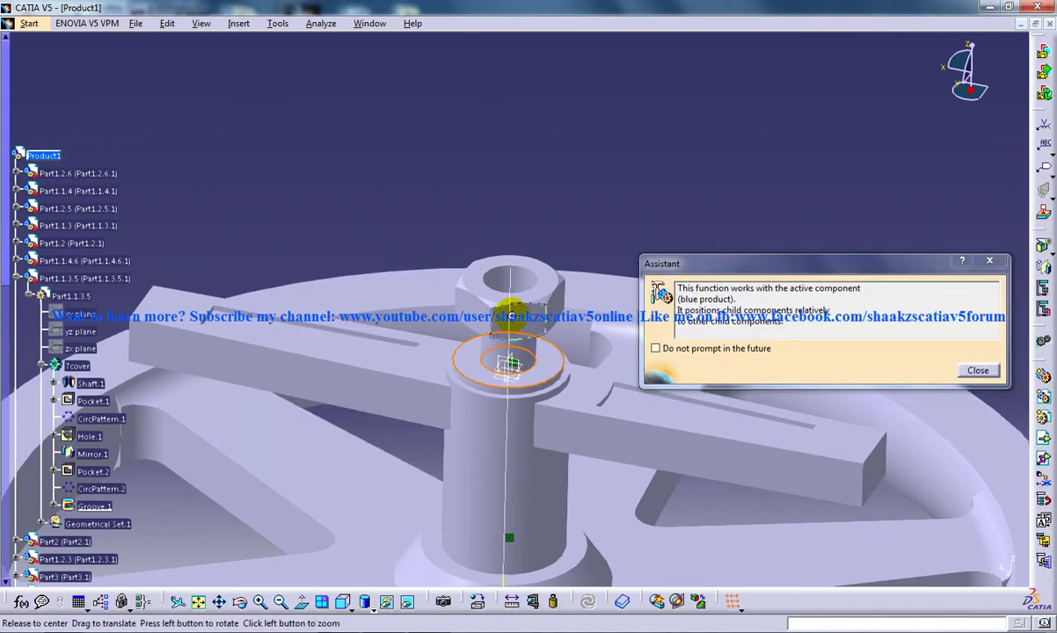
pyautogui.moveTo(510, 315)
pyautogui.mouseDown(button='middle')
pyautogui.moveTo(507, 146)
pyautogui.moveTo(547, 328)
pyautogui.moveTo(557, 277)
pyautogui.moveTo(533, 464)
pyautogui.moveTo(513, 324)
pyautogui.mouseUp(button='middle')
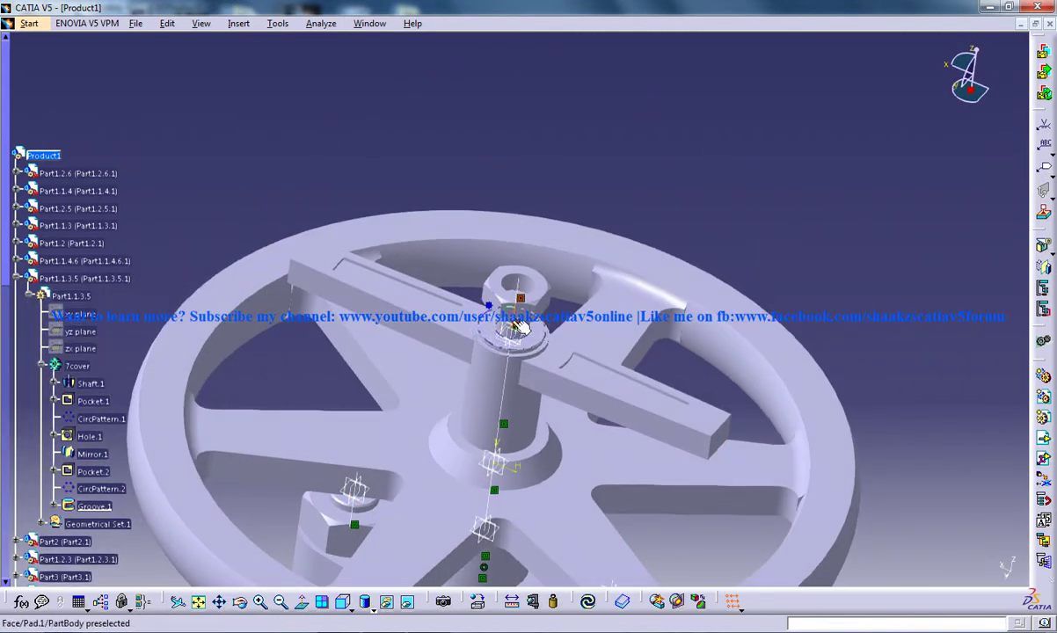
pyautogui.click(207, 24)
pyautogui.moveTo(180, 25)
pyautogui.click(231, 177)
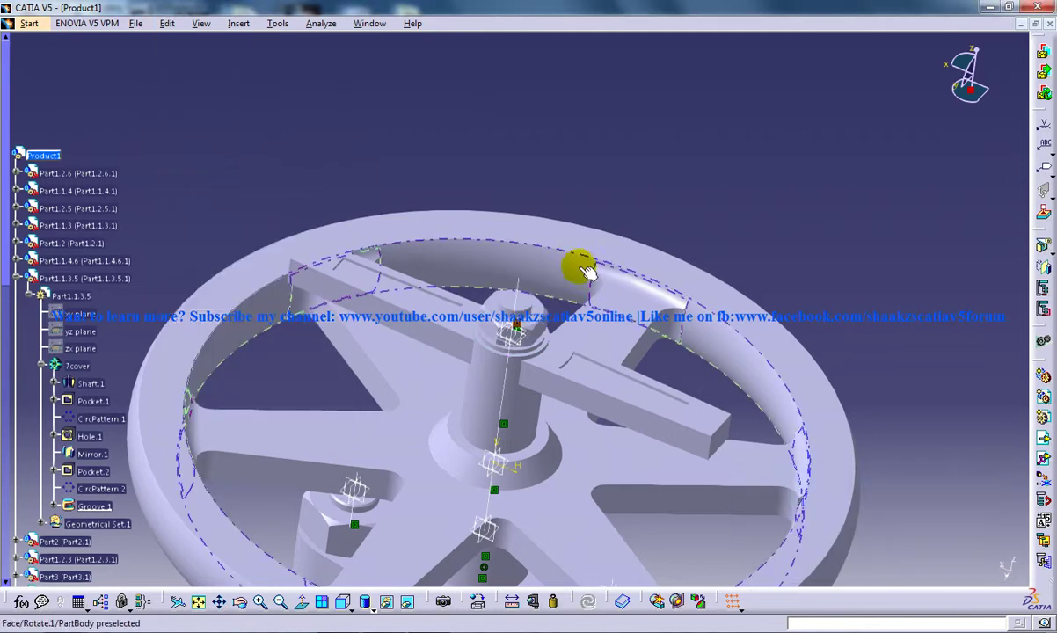
# Examine the assembled junction stop valve from several sides, from the handwheel and handle down to the flanged body.
pyautogui.moveTo(578, 264); pyautogui.dragTo(556, 295, button='middle')
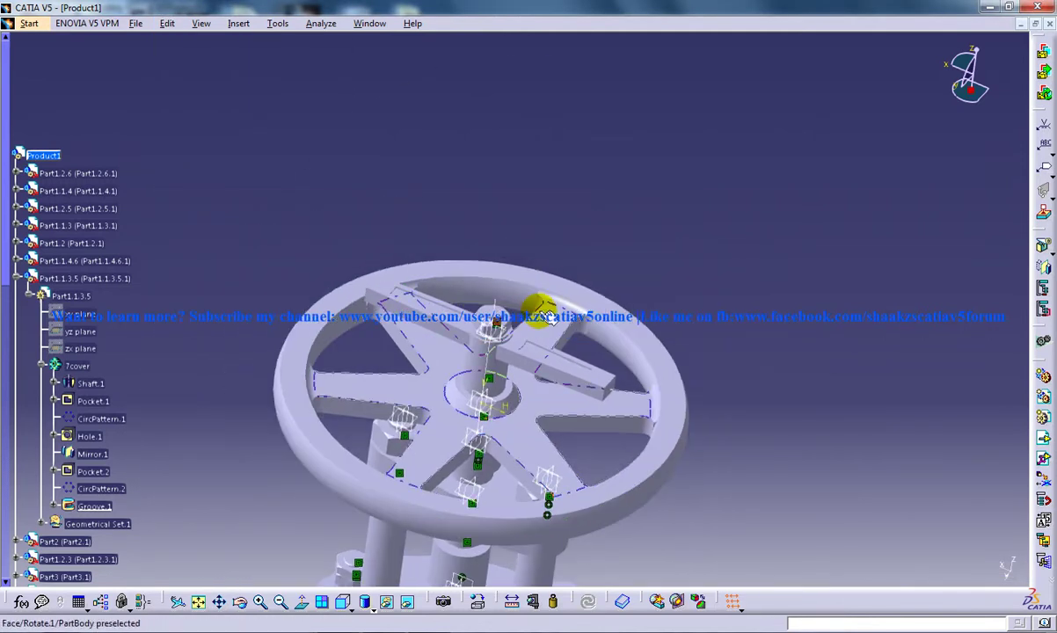
pyautogui.moveTo(539, 306); pyautogui.dragTo(500, 384, button='middle')
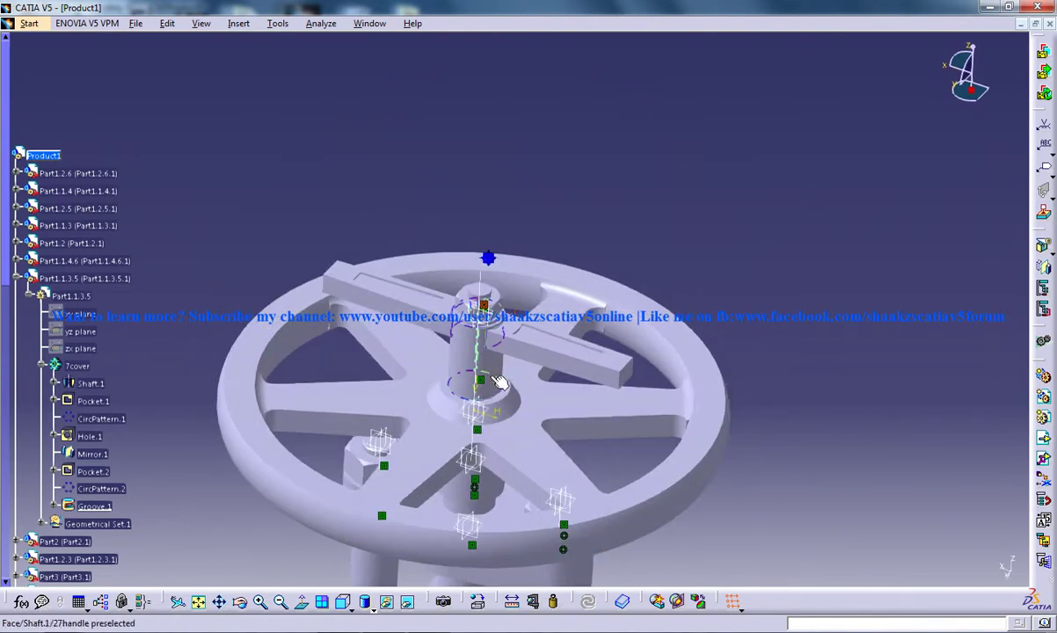
pyautogui.moveTo(460, 330); pyautogui.dragTo(531, 409, button='middle')
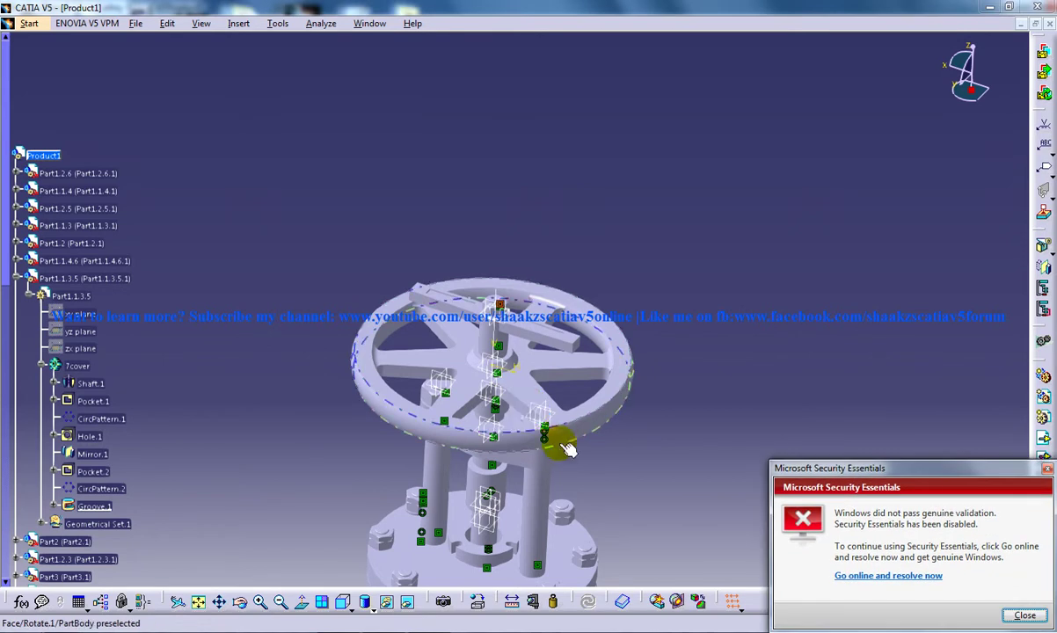
pyautogui.moveTo(567, 449); pyautogui.dragTo(435, 276, button='middle')
pyautogui.moveTo(343, 264); pyautogui.dragTo(455, 330, button='middle')
pyautogui.moveTo(594, 337); pyautogui.dragTo(521, 268, button='middle')
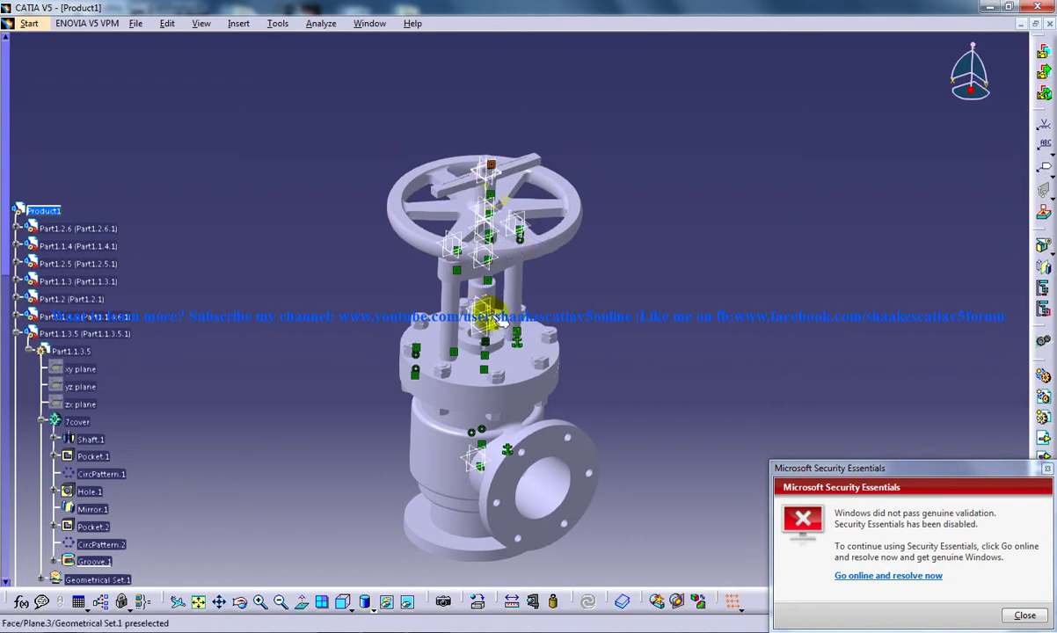
pyautogui.moveTo(545, 266); pyautogui.dragTo(495, 331, button='middle')
pyautogui.moveTo(478, 231); pyautogui.dragTo(602, 293, button='middle')
pyautogui.scroll(1, 481, 332)
pyautogui.moveTo(481, 332); pyautogui.dragTo(549, 386, button='middle')
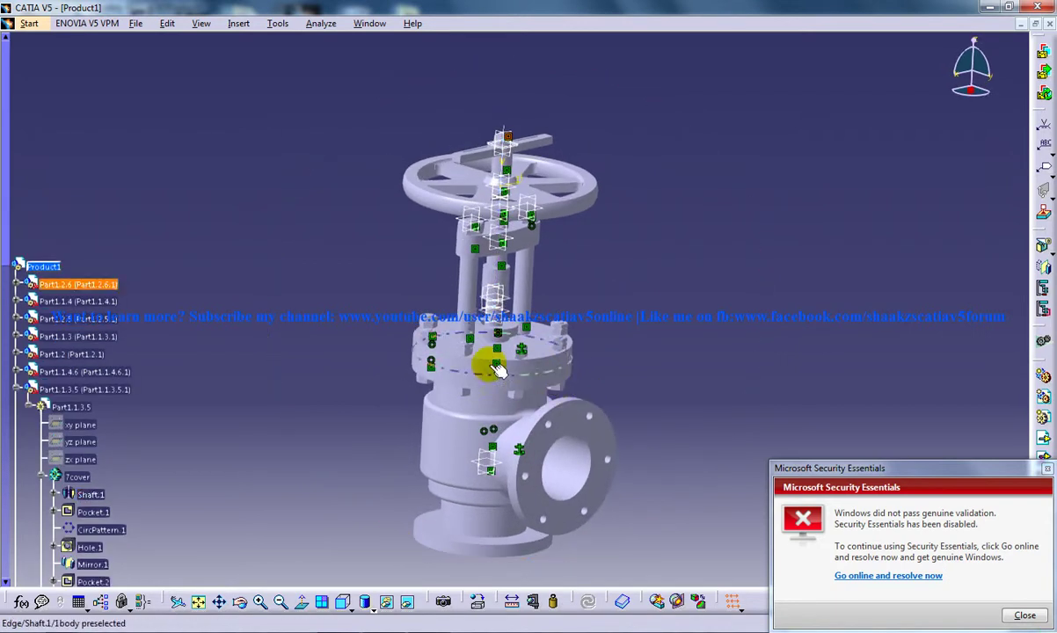
pyautogui.moveTo(450, 341); pyautogui.dragTo(553, 279, button='middle')
pyautogui.moveTo(512, 243); pyautogui.dragTo(531, 293, button='middle')
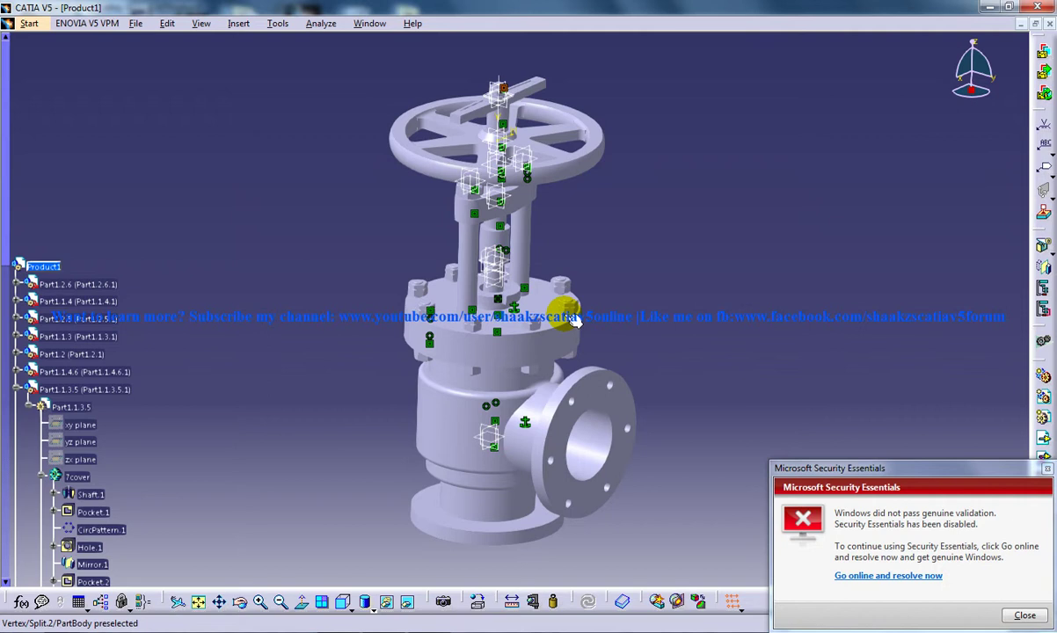
pyautogui.click(571, 320)
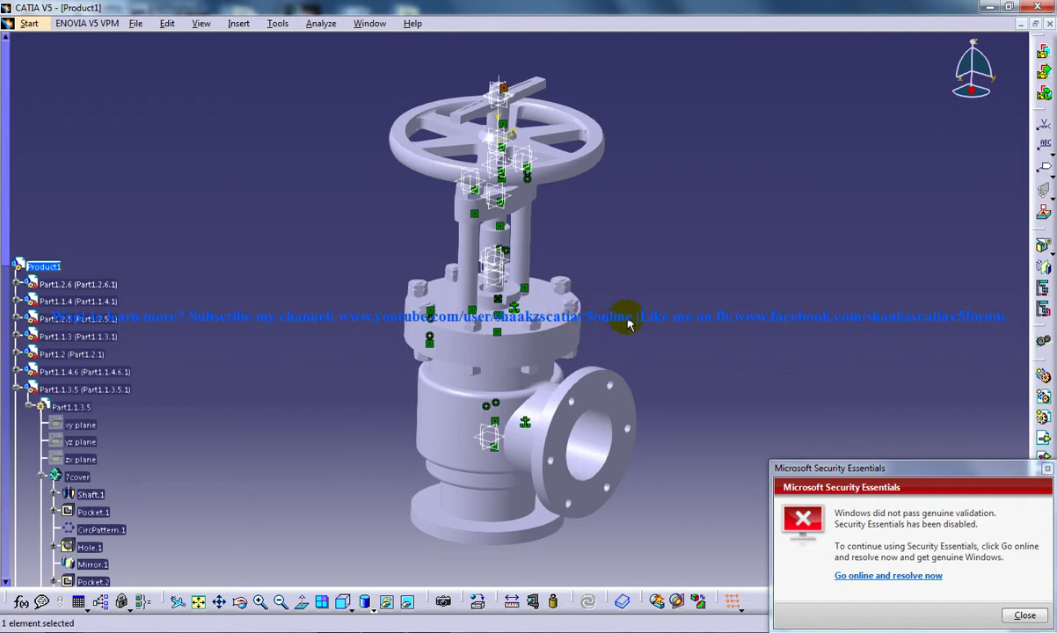